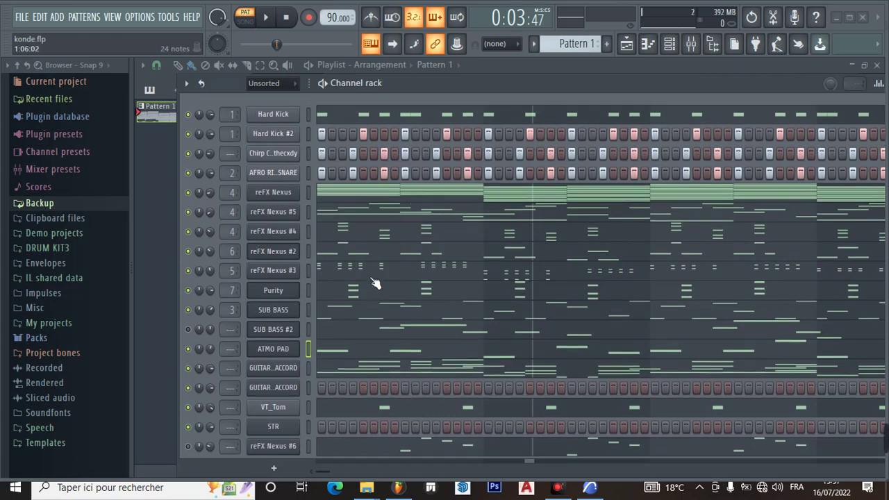
# - Look over the reFX Nexus notes in the piano roll and the playlist arrangement, ending back in the channel rack
pyautogui.click(366, 228)
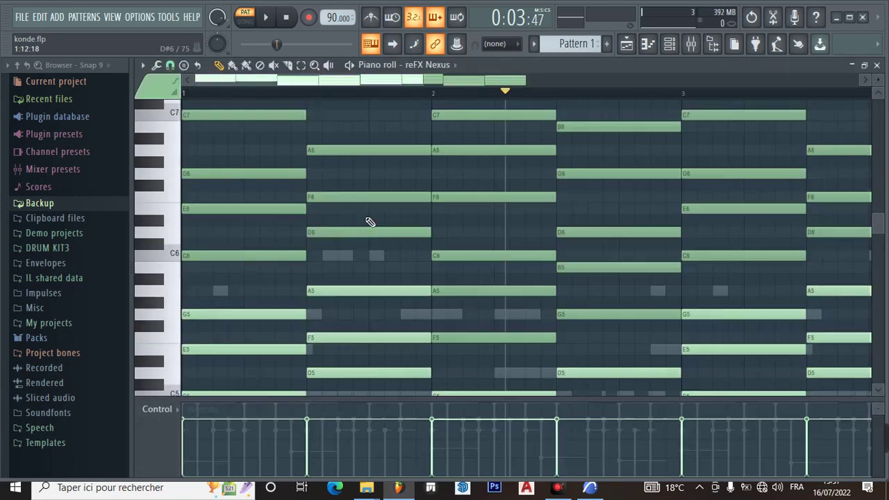
pyautogui.scroll(-4, 369, 232)
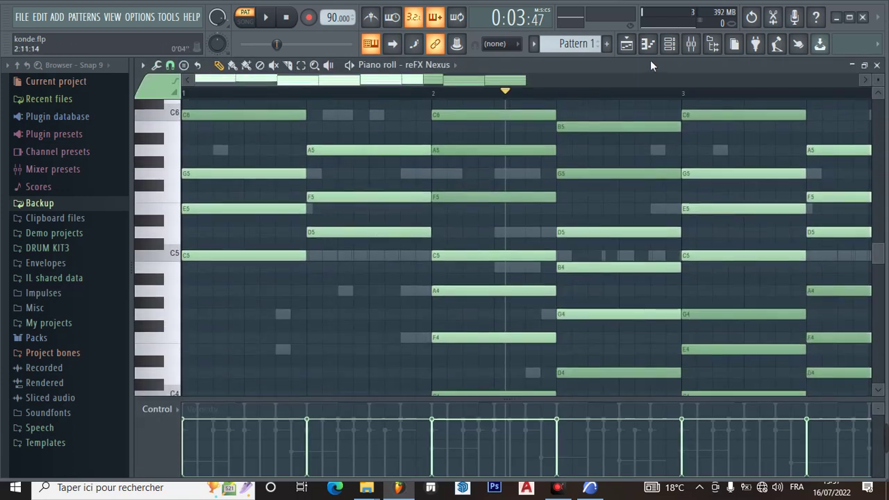
pyautogui.click(673, 44)
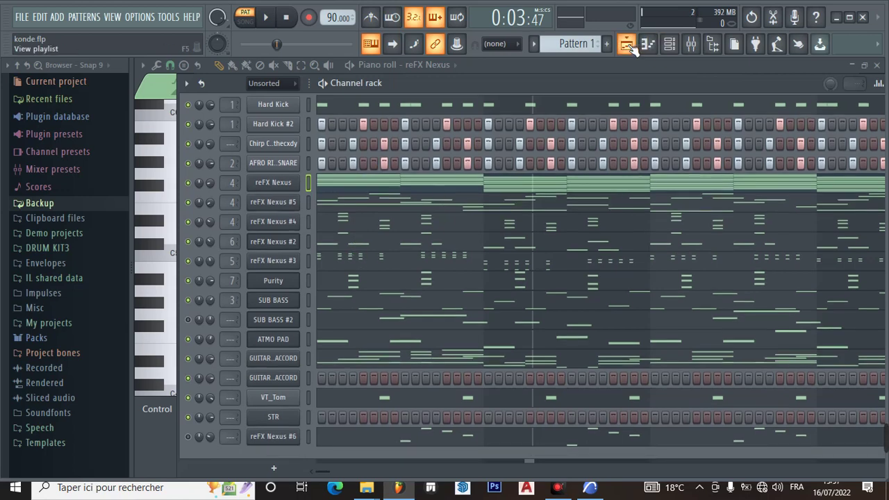
pyautogui.click(627, 43)
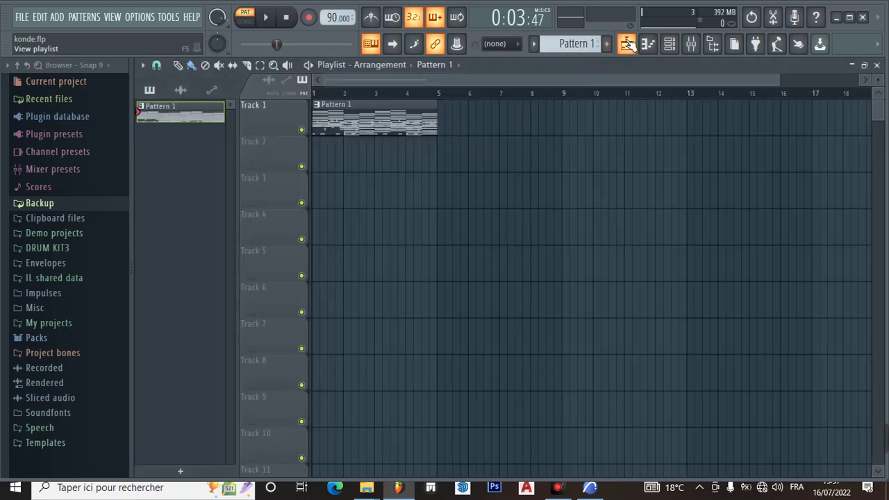
pyautogui.click(627, 44)
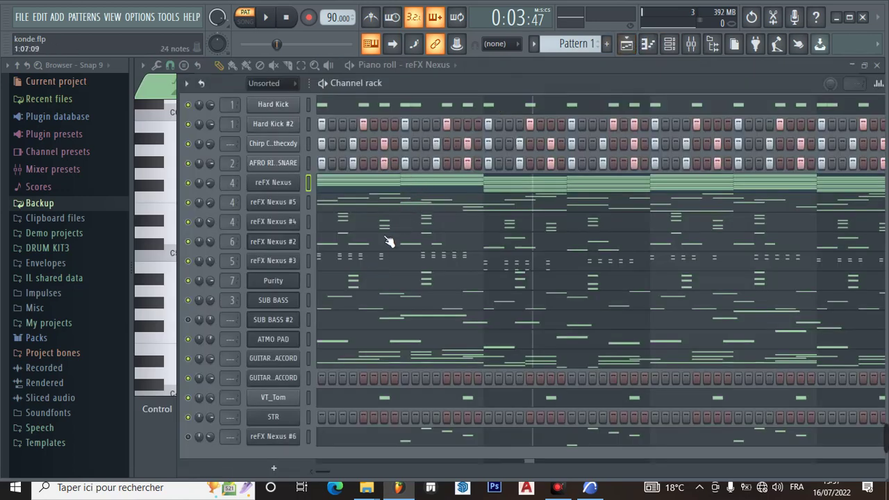
pyautogui.scroll(1, 379, 260)
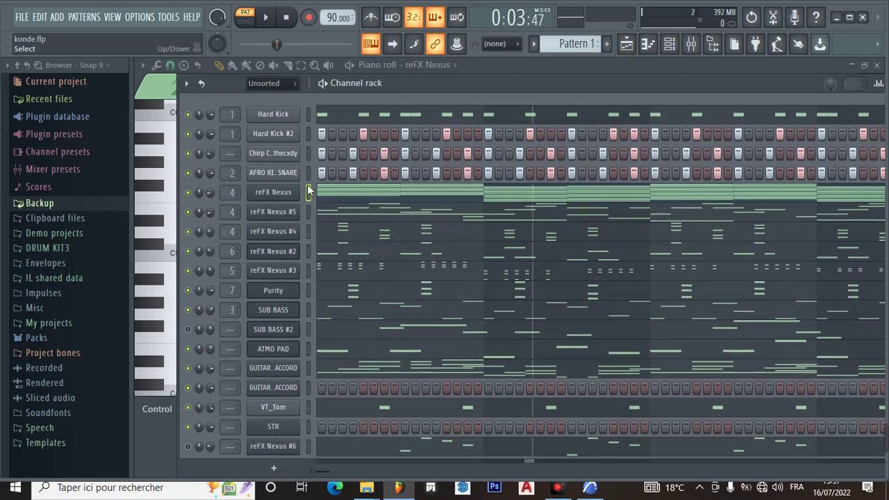
# - Solo the Hard Kick channel and play it with its piano roll widened to show all four bars, pausing at the end
pyautogui.rightClick(189, 116)
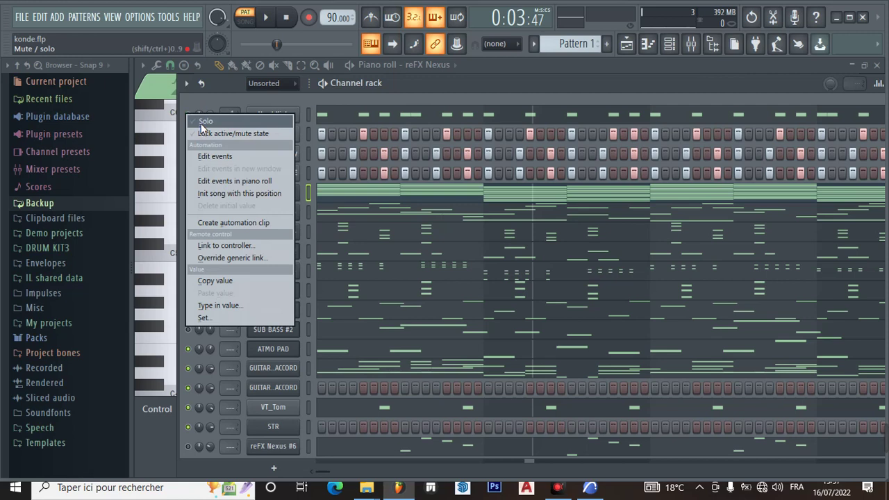
pyautogui.click(202, 124)
pyautogui.press('space')
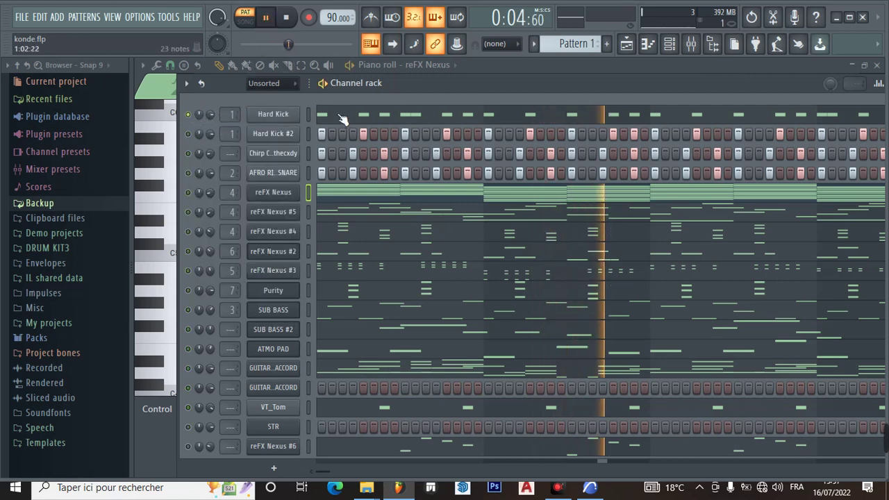
pyautogui.click(341, 117)
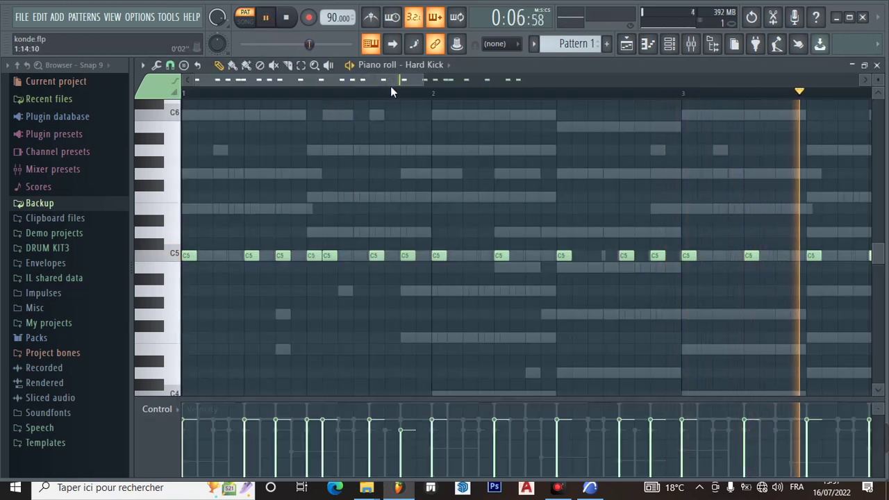
pyautogui.moveTo(424, 80); pyautogui.dragTo(557, 119)
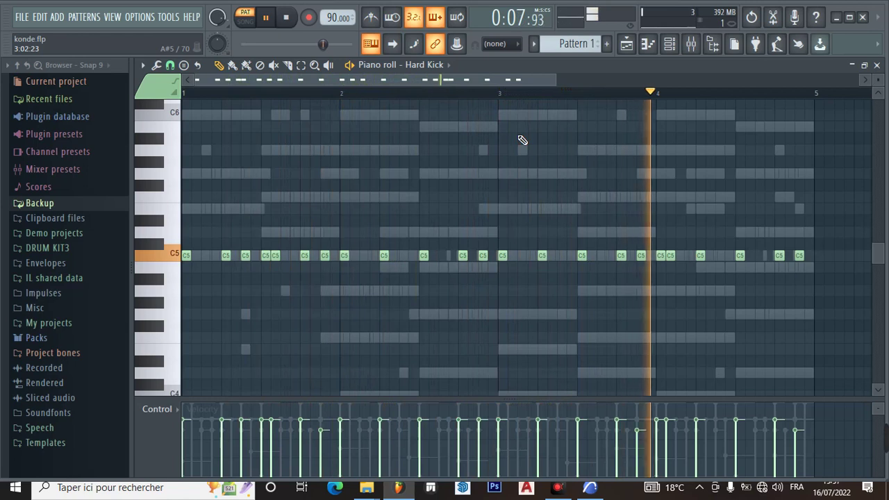
pyautogui.click(273, 20)
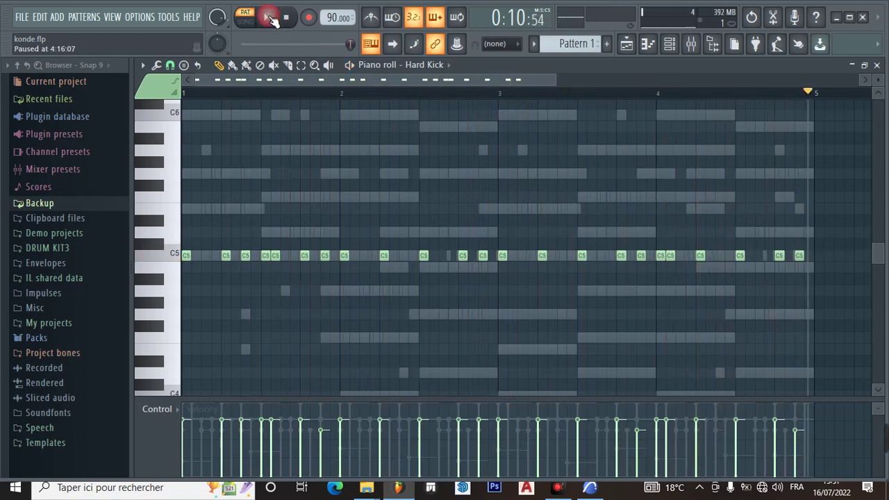
# - Inspect the Hard Kick #2 sampler settings from the channel rack and audition that channel in solo
pyautogui.click(671, 47)
pyautogui.rightClick(189, 135)
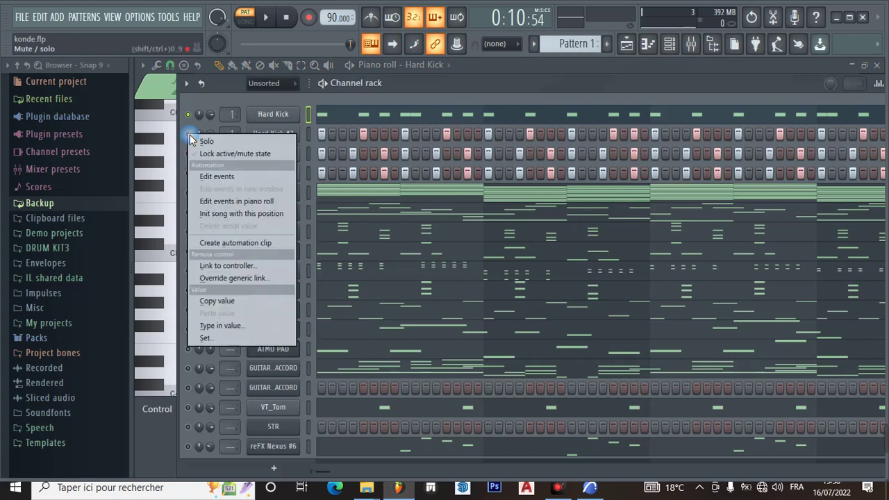
pyautogui.click(185, 140)
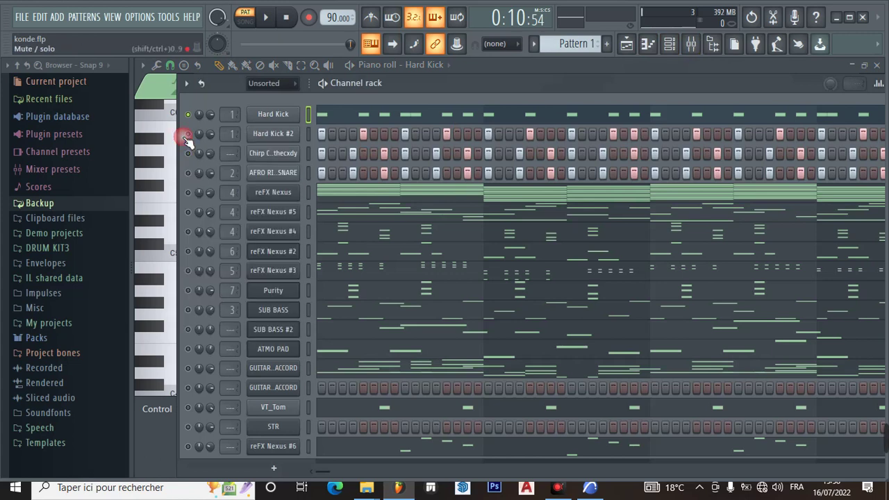
pyautogui.click(266, 137)
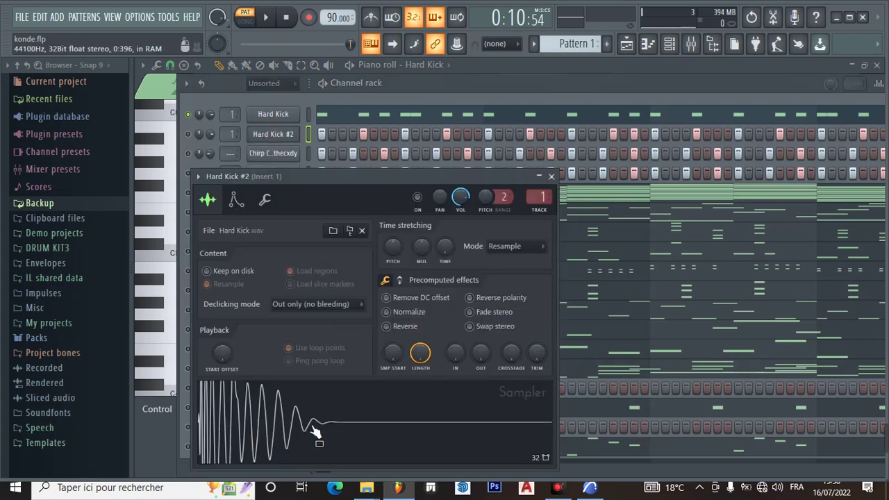
pyautogui.click(551, 177)
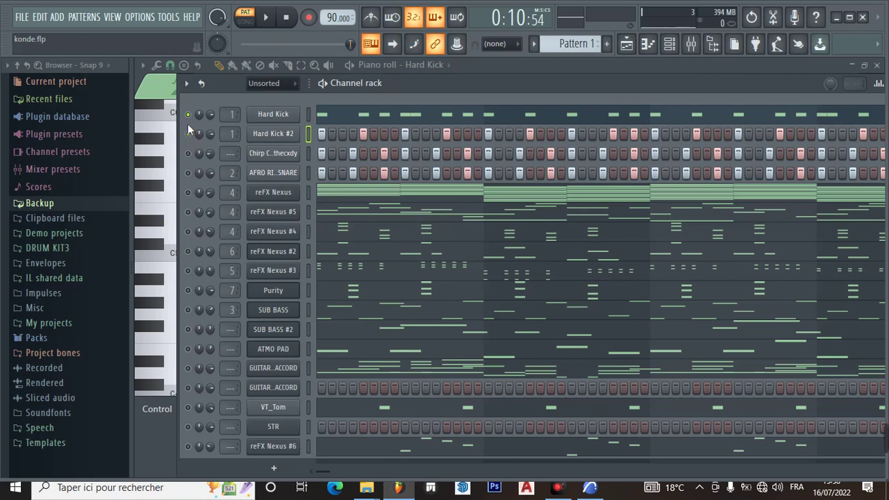
pyautogui.click(268, 21)
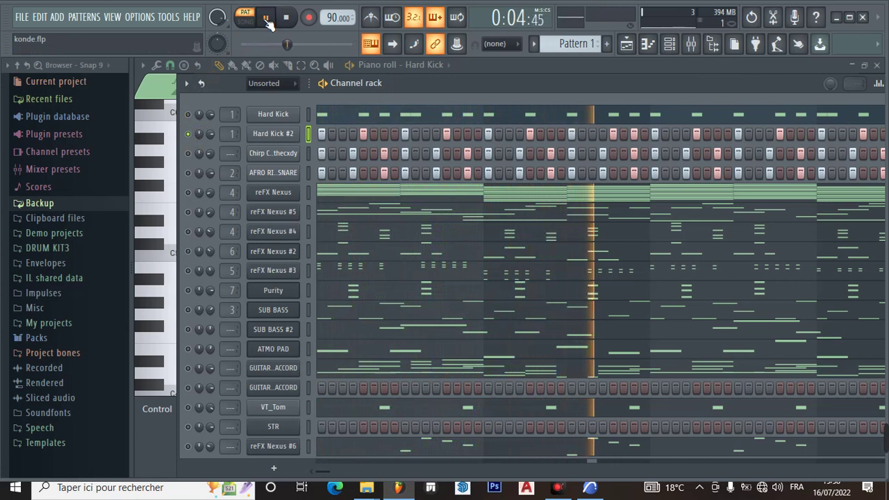
pyautogui.click(268, 22)
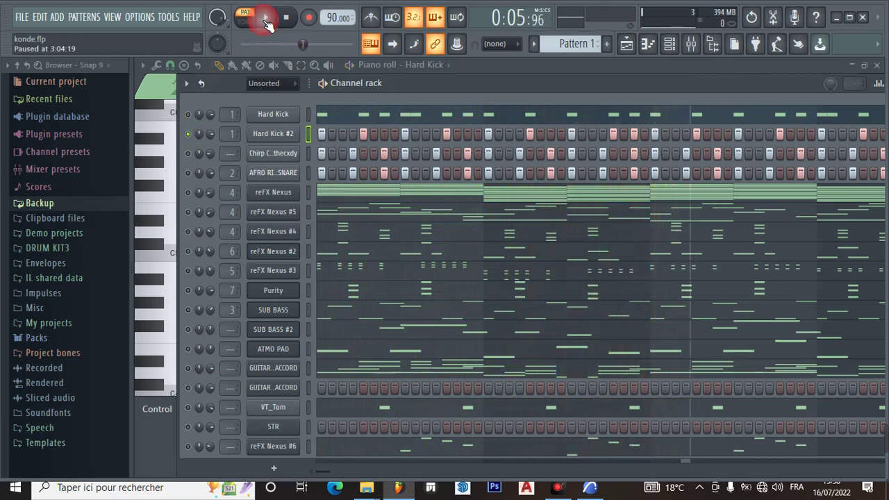
# - Audition the Chirp channel in solo, and unmute Hard Kick and the AFRO snare to play all three together
pyautogui.rightClick(192, 155)
pyautogui.click(194, 160)
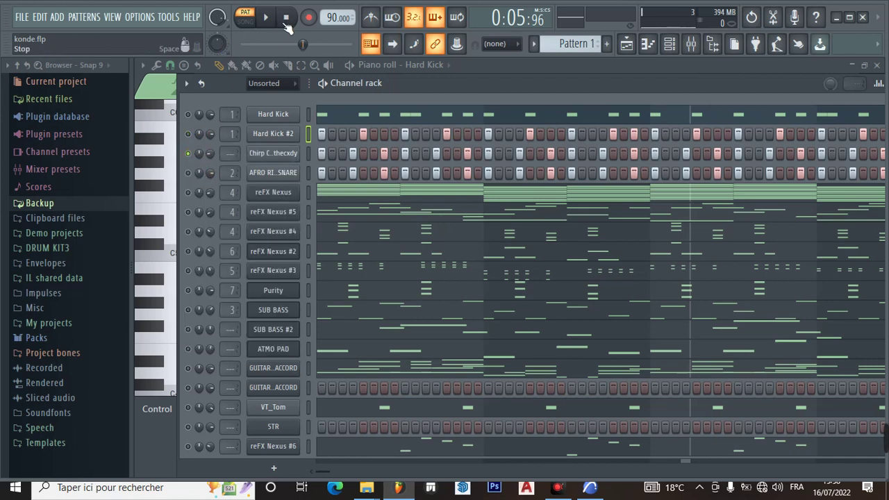
pyautogui.click(267, 21)
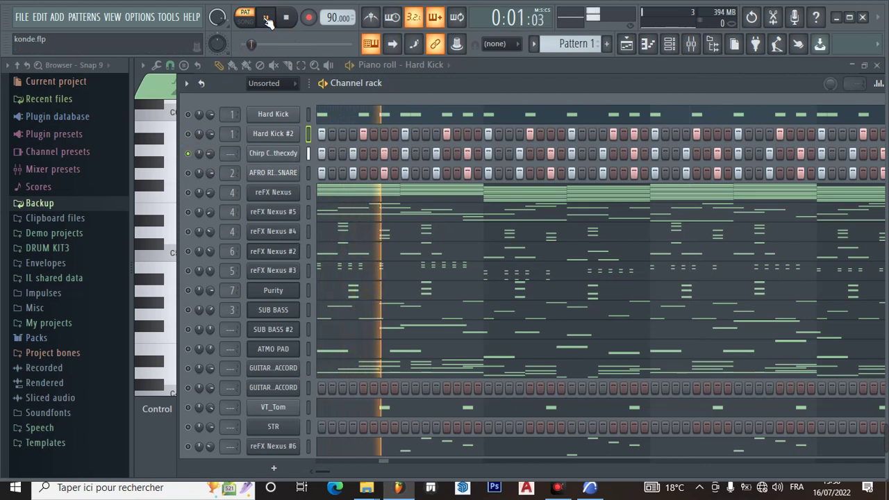
pyautogui.click(267, 21)
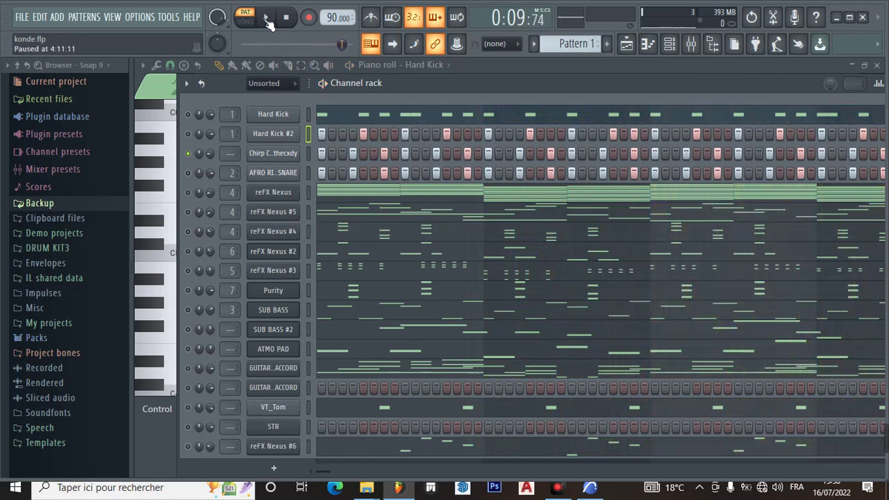
pyautogui.click(188, 172)
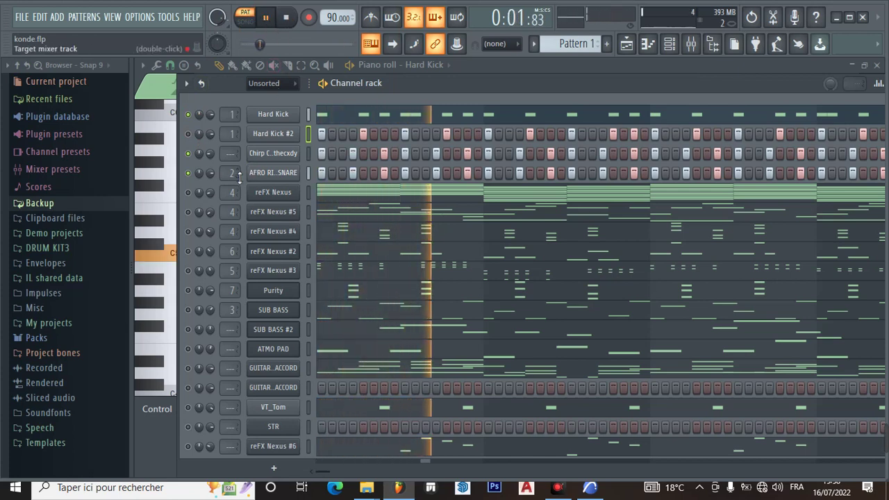
pyautogui.click(266, 20)
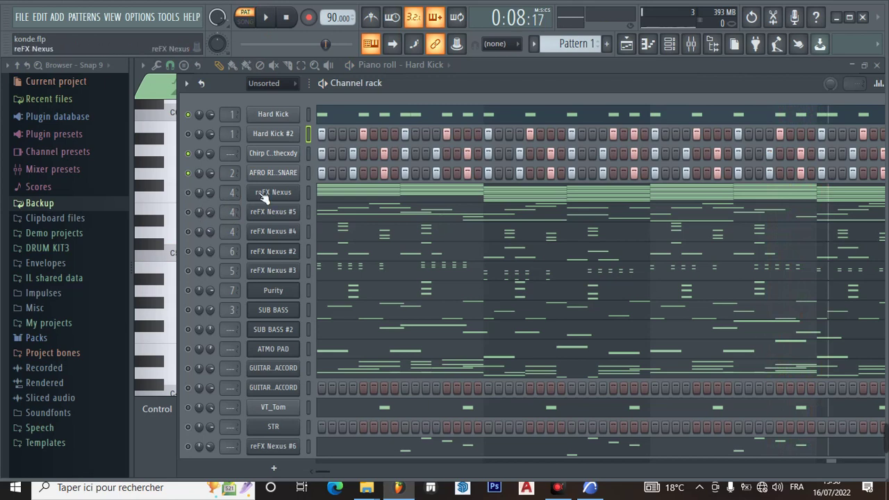
# - Unmute the reFX Nexus channel and check the preset loaded in its plugin window
pyautogui.click(189, 193)
pyautogui.click(269, 228)
pyautogui.click(271, 192)
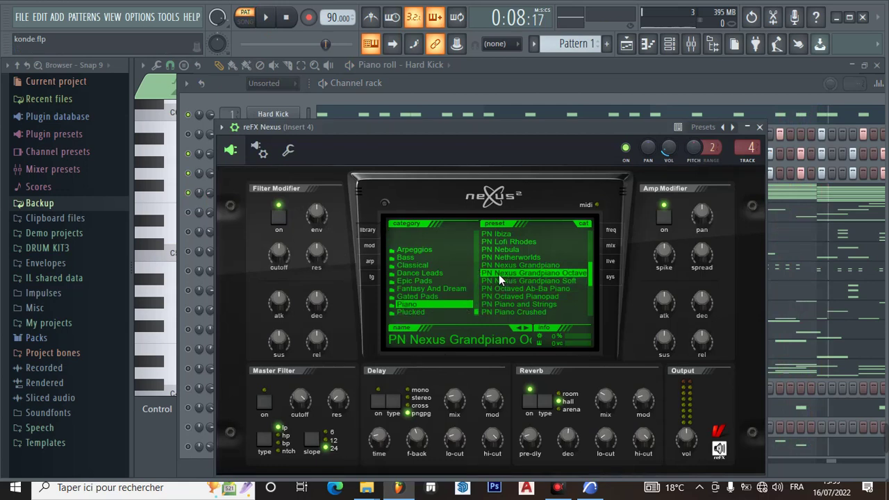
pyautogui.click(760, 128)
# - Open the reFX Nexus piano roll and select the main notes of each of the eight chords in turn
pyautogui.click(469, 198)
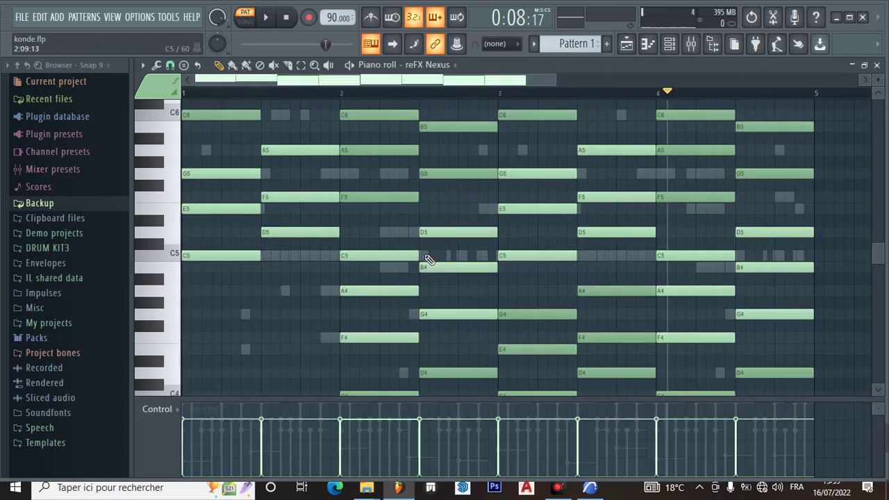
pyautogui.moveTo(235, 166); pyautogui.dragTo(237, 306)
pyautogui.moveTo(284, 152); pyautogui.dragTo(309, 296)
pyautogui.moveTo(382, 238); pyautogui.dragTo(387, 376)
pyautogui.moveTo(464, 215); pyautogui.dragTo(471, 325)
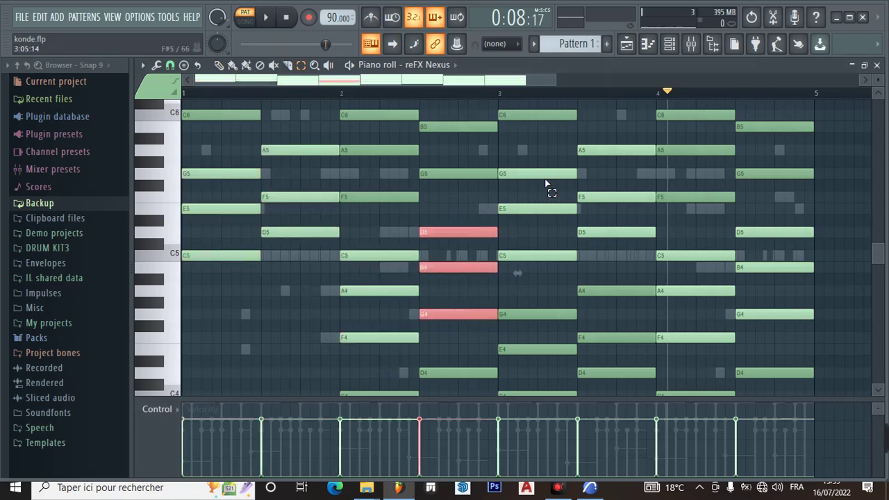
pyautogui.moveTo(546, 160); pyautogui.dragTo(547, 265)
pyautogui.moveTo(603, 152); pyautogui.dragTo(611, 243)
pyautogui.moveTo(688, 241); pyautogui.dragTo(690, 362)
pyautogui.moveTo(761, 216); pyautogui.dragTo(762, 352)
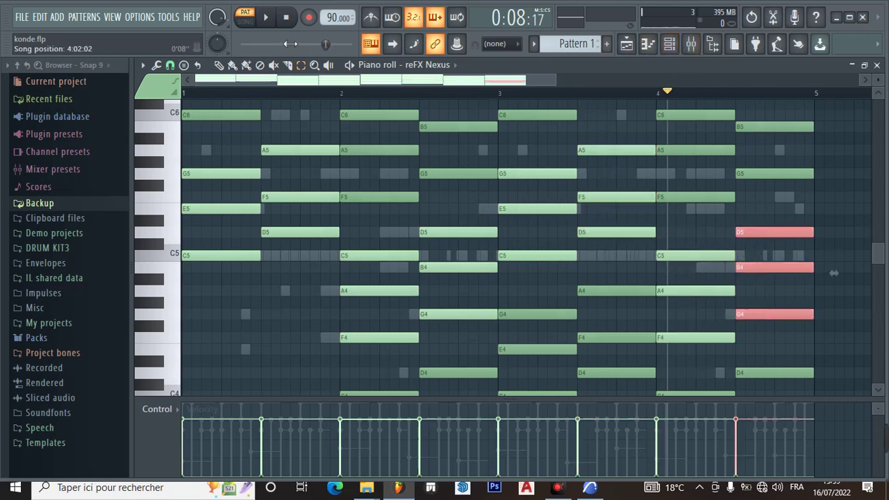
# - Play the pattern with the reFX Nexus chords and drums while following the notes, and pause near the end
pyautogui.press('space')
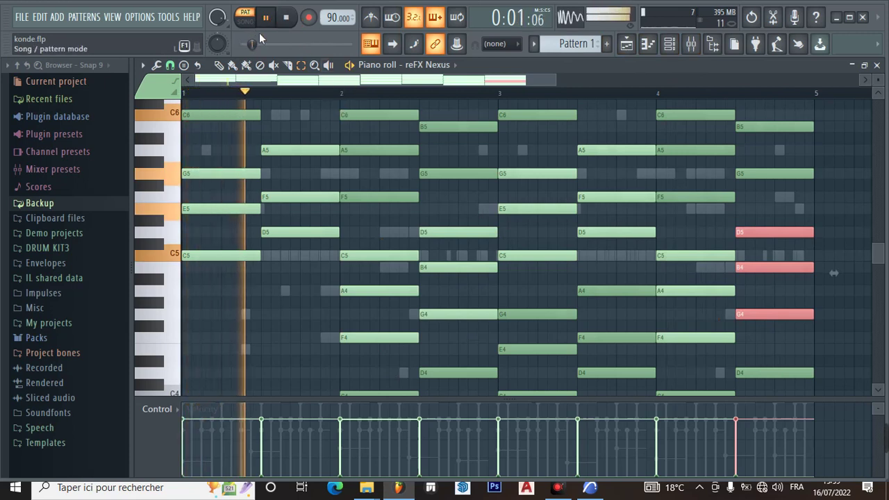
pyautogui.scroll(-3, 389, 188)
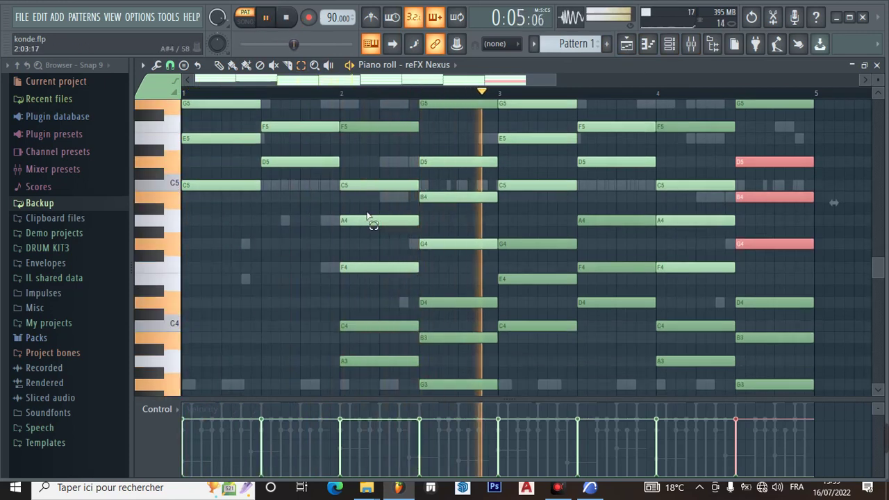
pyautogui.scroll(2, 369, 217)
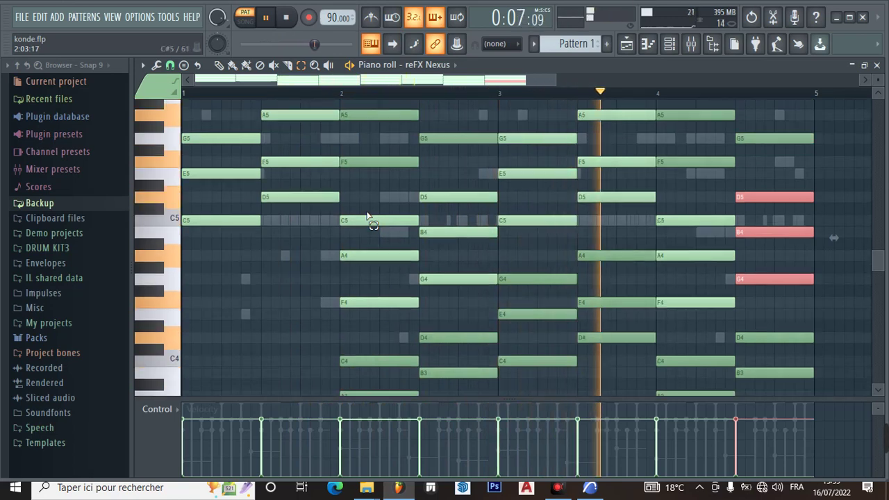
pyautogui.scroll(1, 367, 213)
pyautogui.scroll(-1, 367, 213)
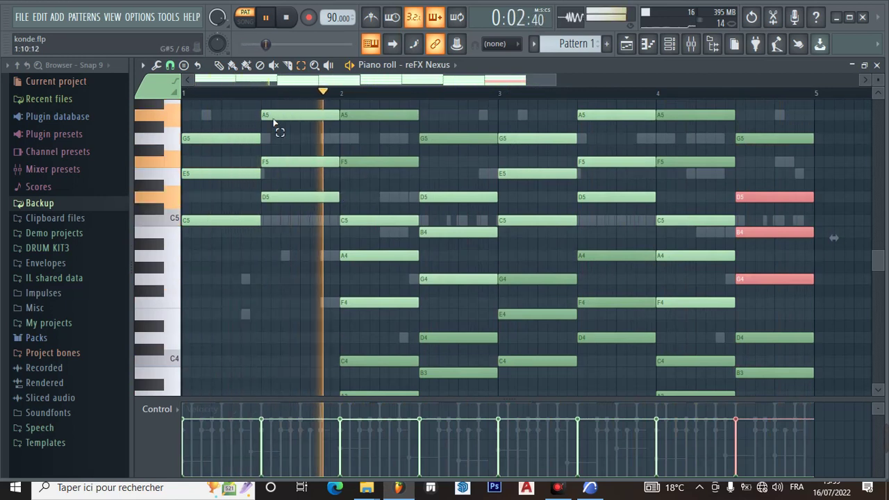
pyautogui.click(270, 23)
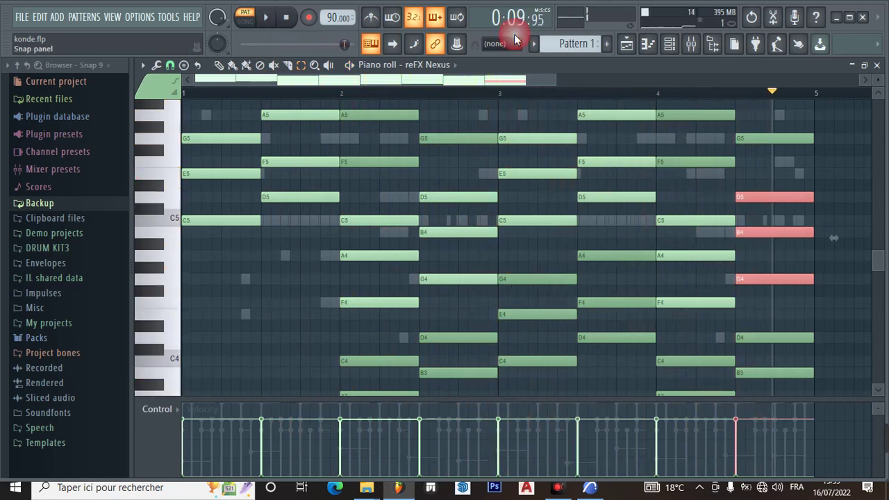
# - Unmute the reFX Nexus #5 channel in the channel rack and check the preset loaded in its plugin window
pyautogui.click(671, 48)
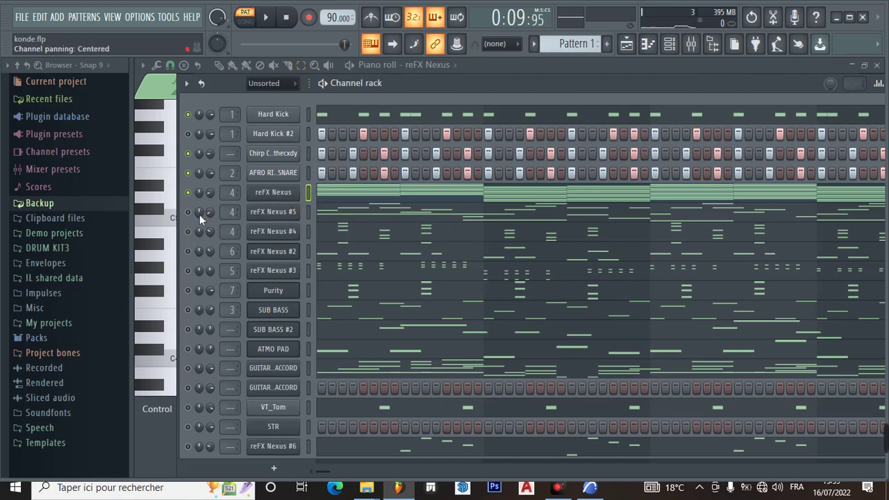
pyautogui.click(259, 213)
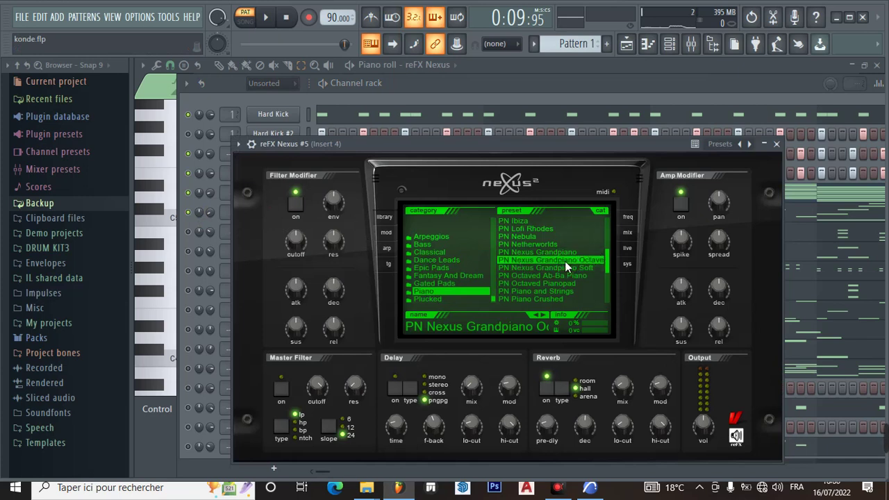
pyautogui.click(777, 145)
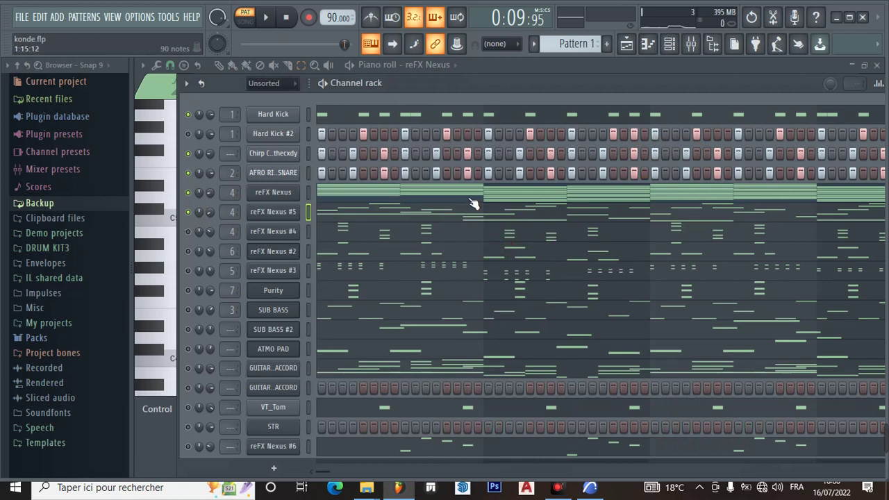
# - Open the reFX Nexus #5 piano roll, play the pattern from the start while following notes and channel rack, and pause it
pyautogui.click(451, 219)
pyautogui.click(287, 18)
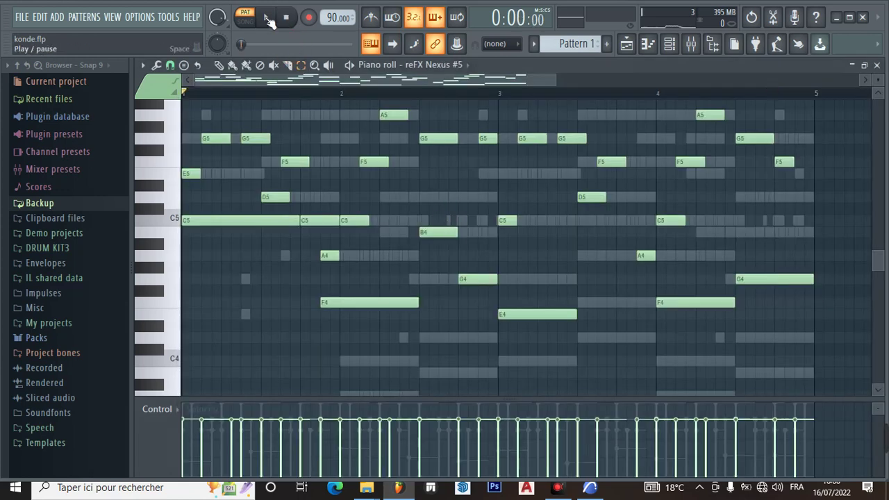
pyautogui.click(268, 19)
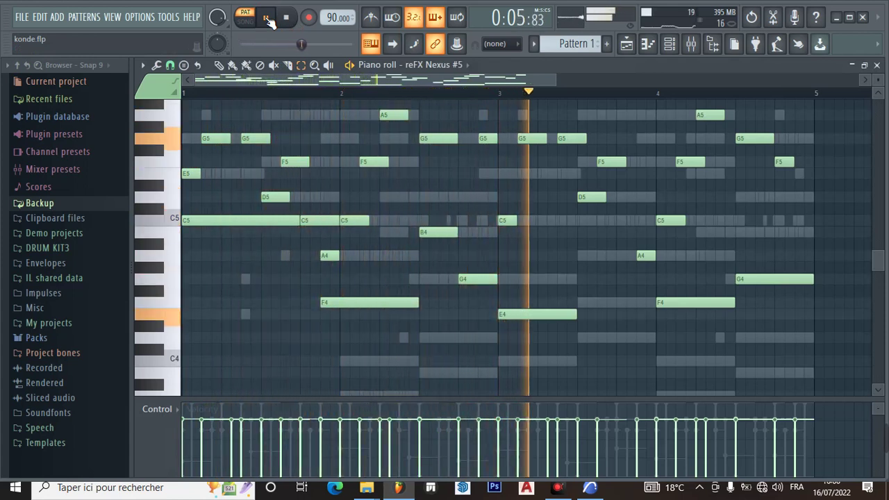
pyautogui.click(671, 45)
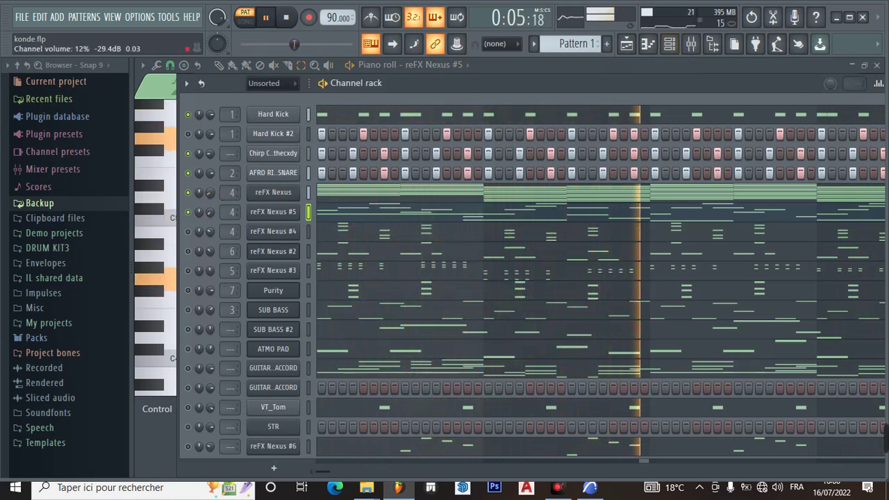
pyautogui.scroll(-1, 212, 192)
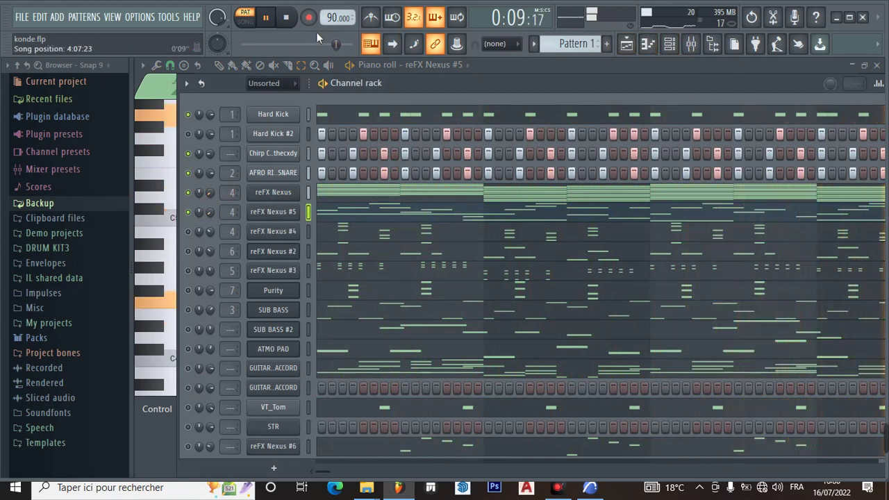
pyautogui.click(266, 17)
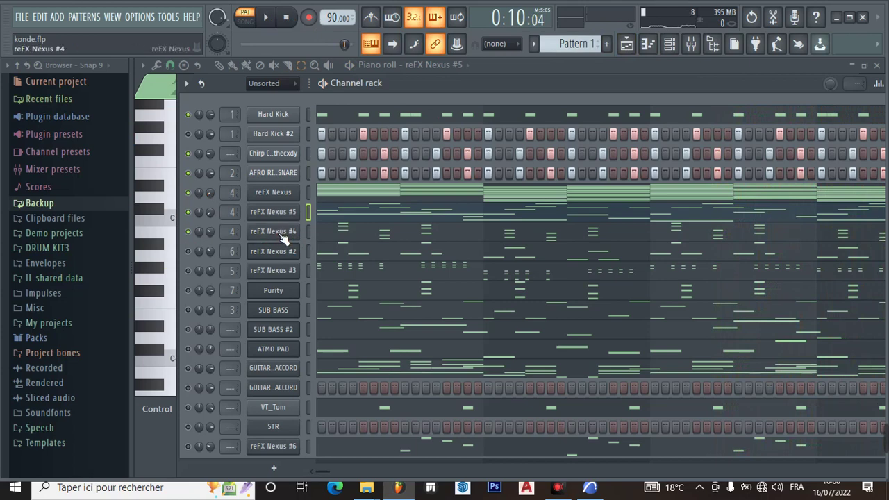
# - Check the preset loaded in the unmuted reFX Nexus #4 channel and play the pattern with its piano roll open
pyautogui.click(283, 234)
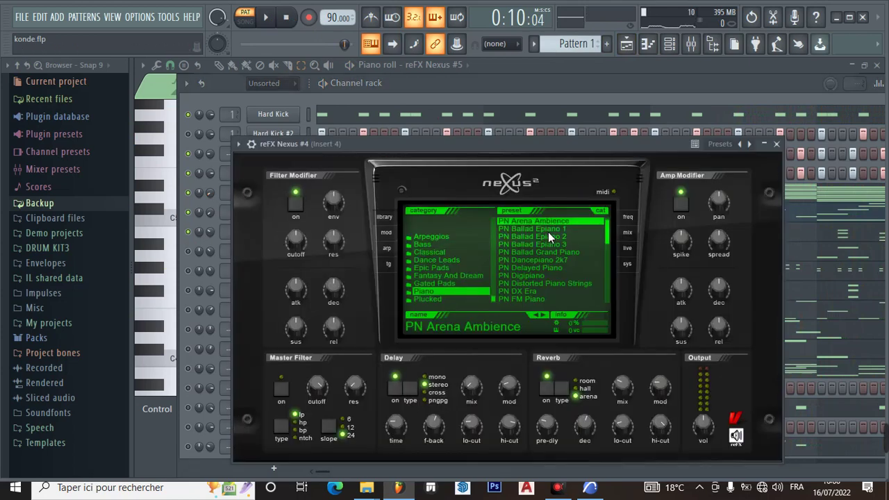
pyautogui.click(777, 144)
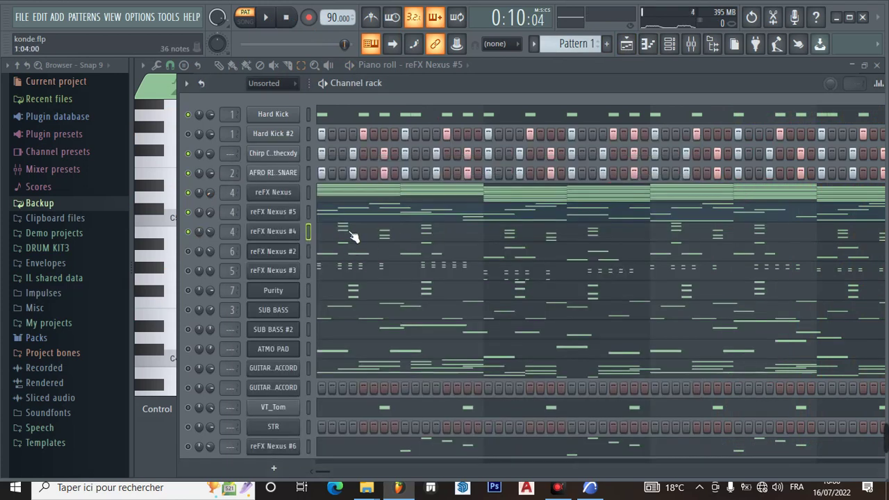
pyautogui.click(353, 237)
pyautogui.press('space')
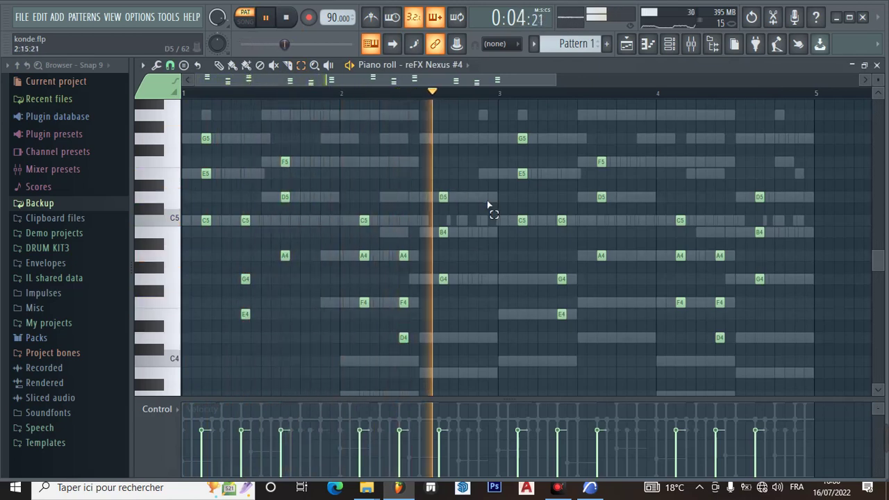
# - Try turning the reFX Nexus #4 channel volume down to 16% during playback, follow its notes again, and pause
pyautogui.click(662, 51)
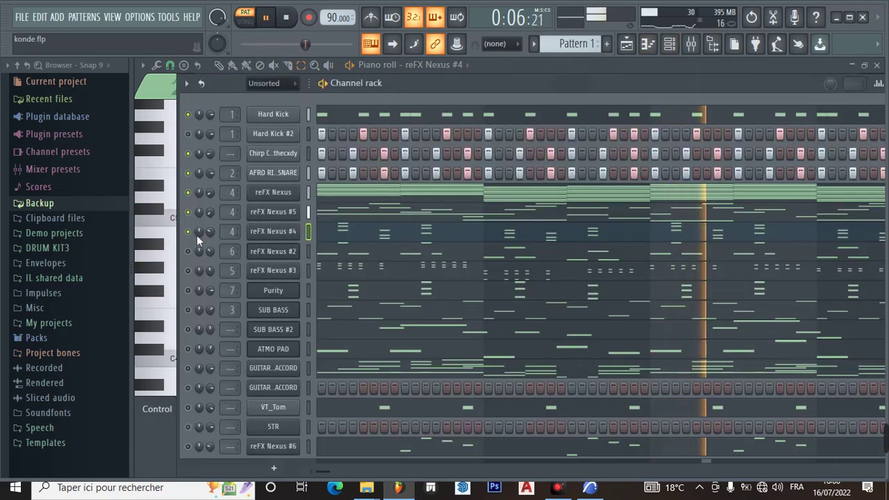
pyautogui.moveTo(208, 232); pyautogui.dragTo(208, 264)
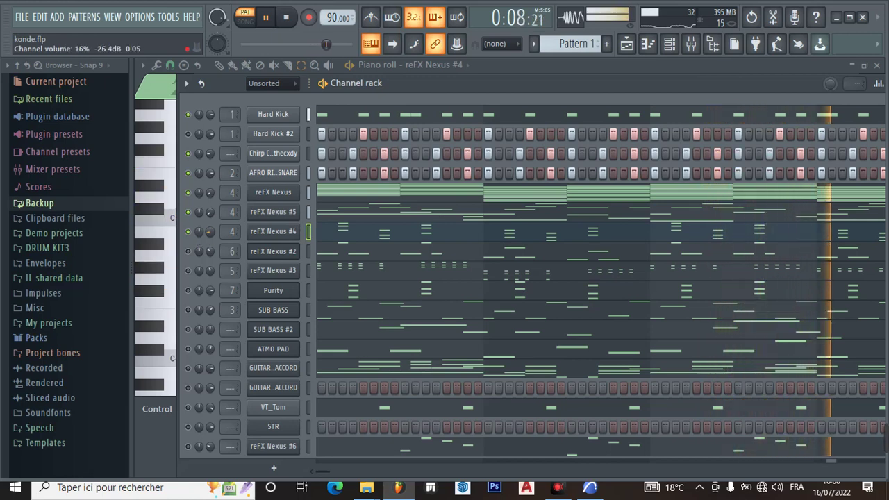
pyautogui.click(397, 235)
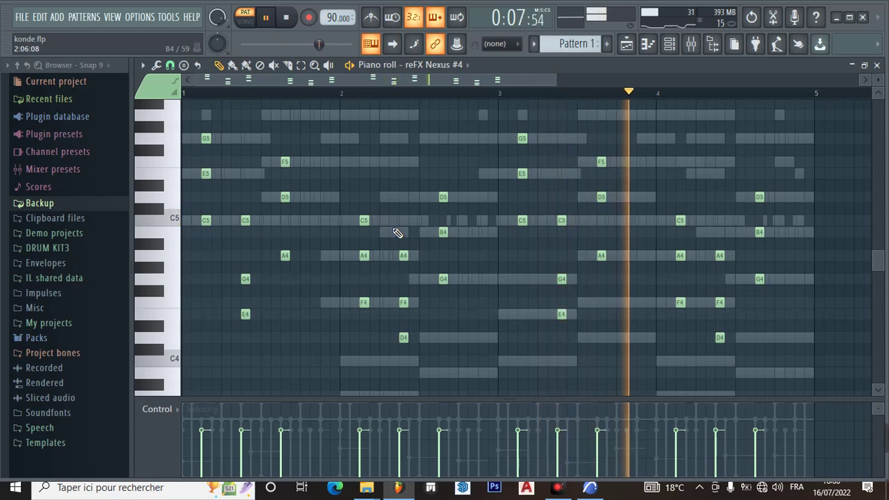
pyautogui.click(265, 17)
# - Unmute the reFX Nexus #2 channel in the channel rack and check the preset loaded in its plugin window
pyautogui.click(675, 46)
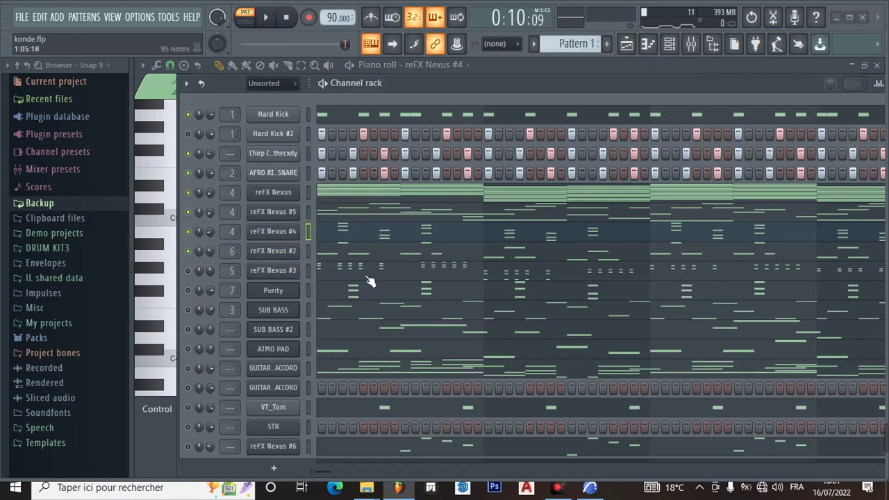
pyautogui.click(278, 252)
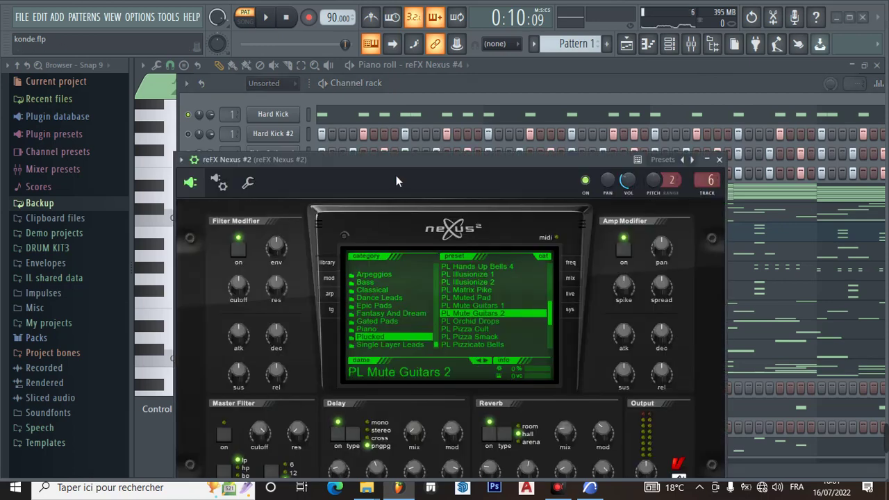
pyautogui.moveTo(383, 159); pyautogui.dragTo(415, 97)
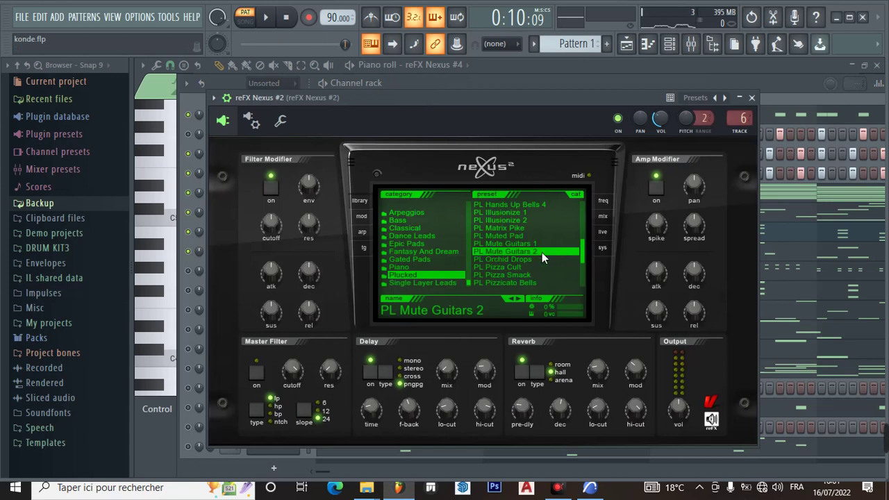
pyautogui.press('Escape')
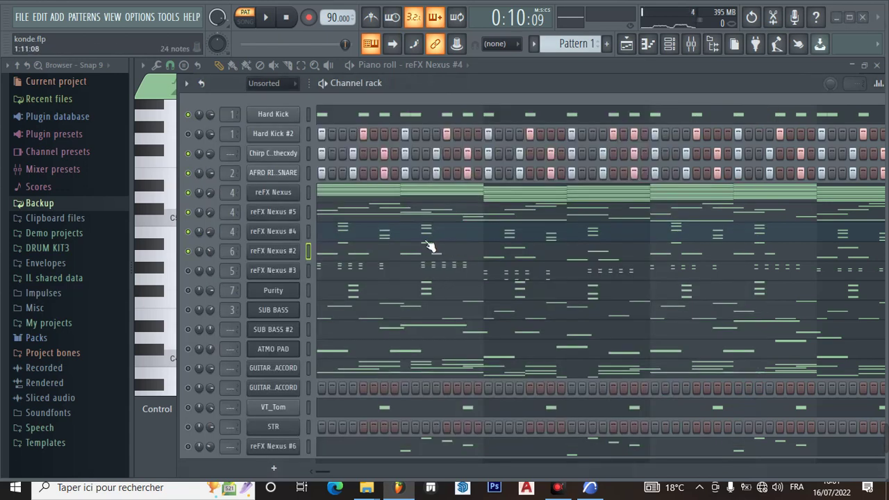
# - Open the reFX Nexus #2 piano roll, play the pattern from the start while following its notes, and pause it
pyautogui.click(415, 255)
pyautogui.click(285, 17)
pyautogui.click(266, 18)
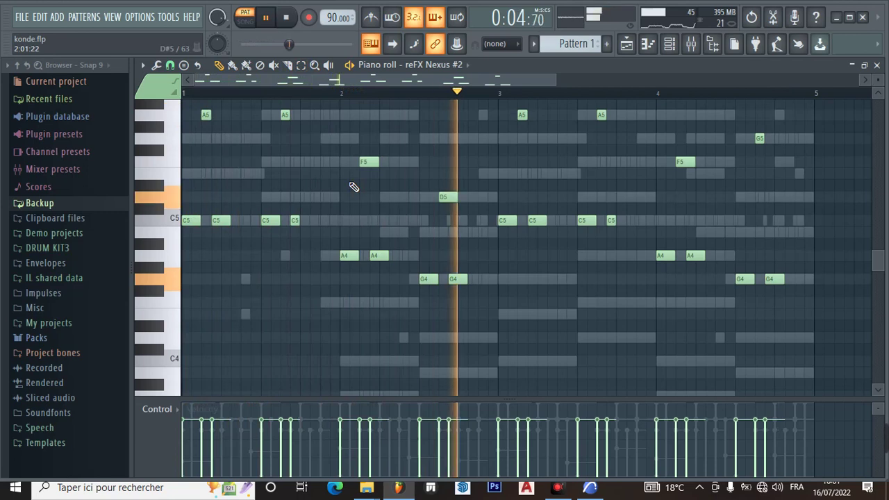
pyautogui.scroll(1, 370, 196)
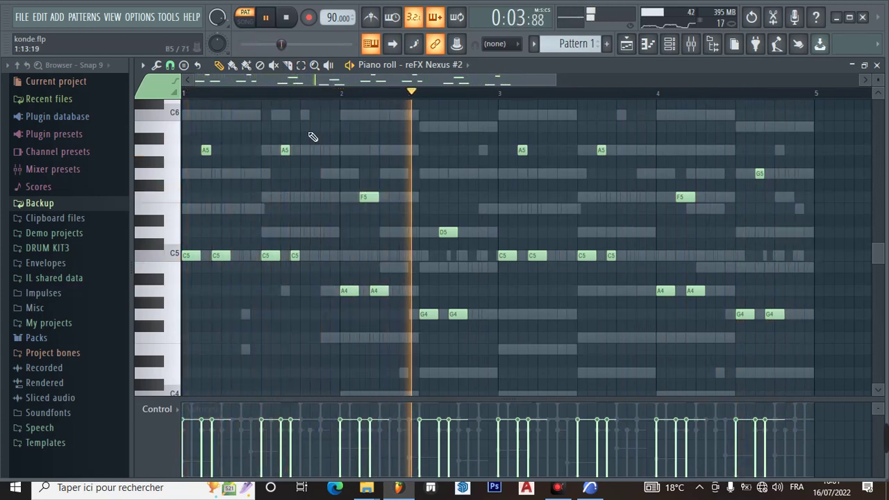
pyautogui.click(266, 26)
# - Unmute reFX Nexus #3, check its plugin preset, and play the pattern from the start with its piano roll open
pyautogui.press('F6')
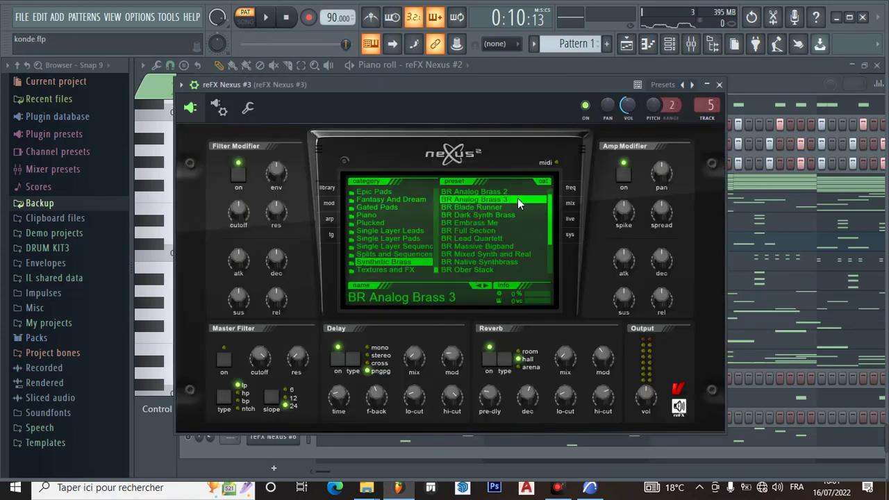
pyautogui.click(720, 85)
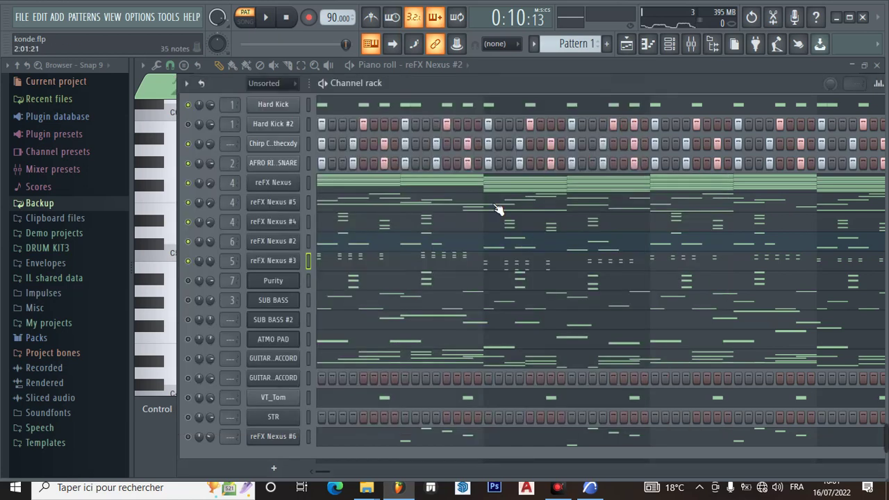
pyautogui.click(433, 263)
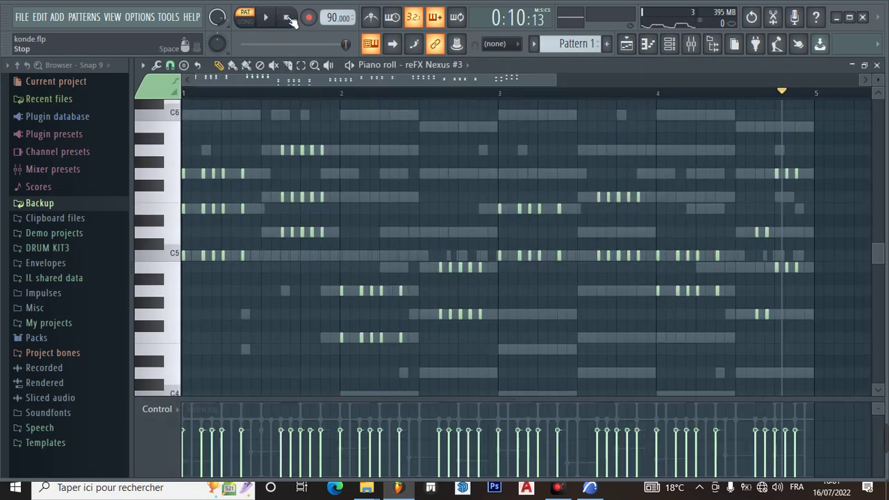
pyautogui.click(289, 19)
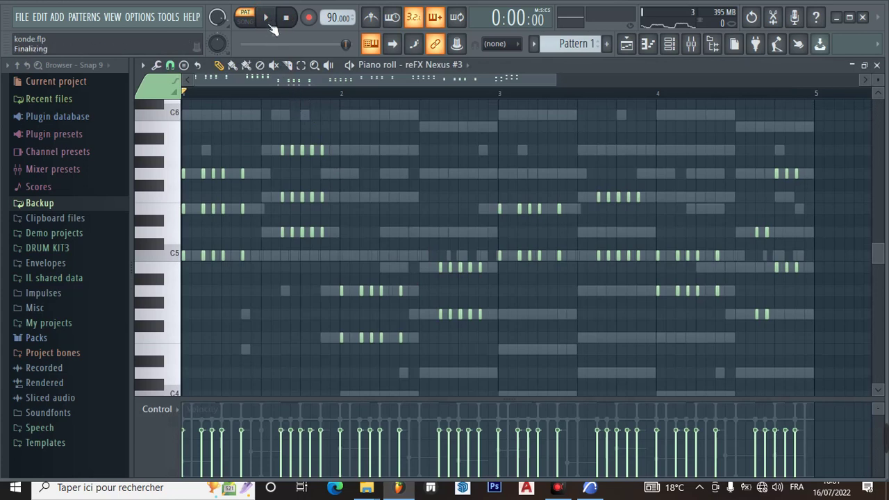
pyautogui.click(266, 19)
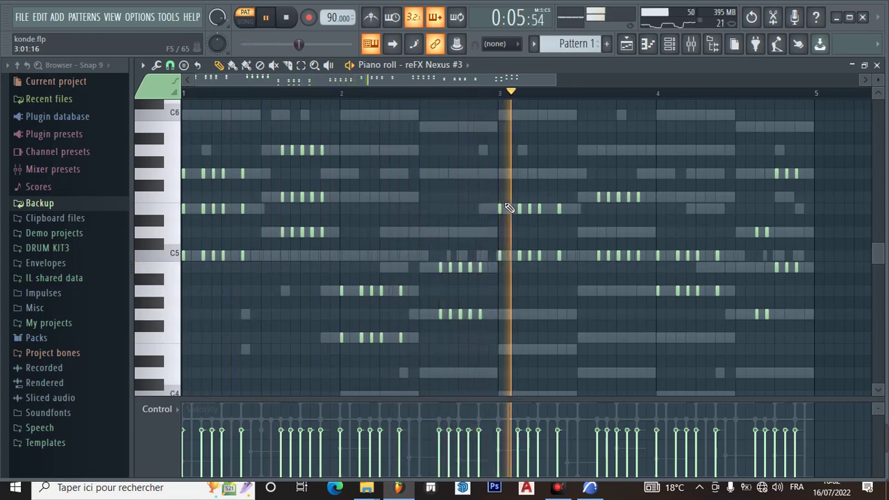
pyautogui.click(266, 19)
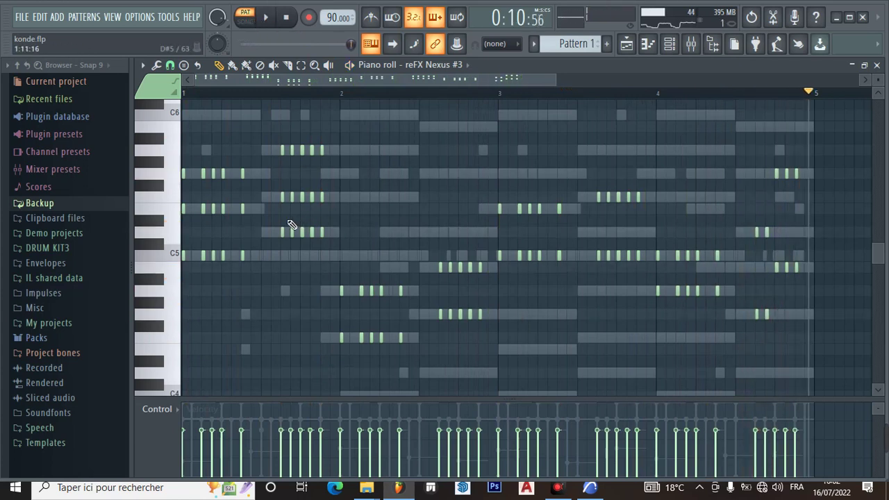
# - Unmute the Purity channel in the channel rack and check which sound is loaded in its plugin window
pyautogui.click(671, 45)
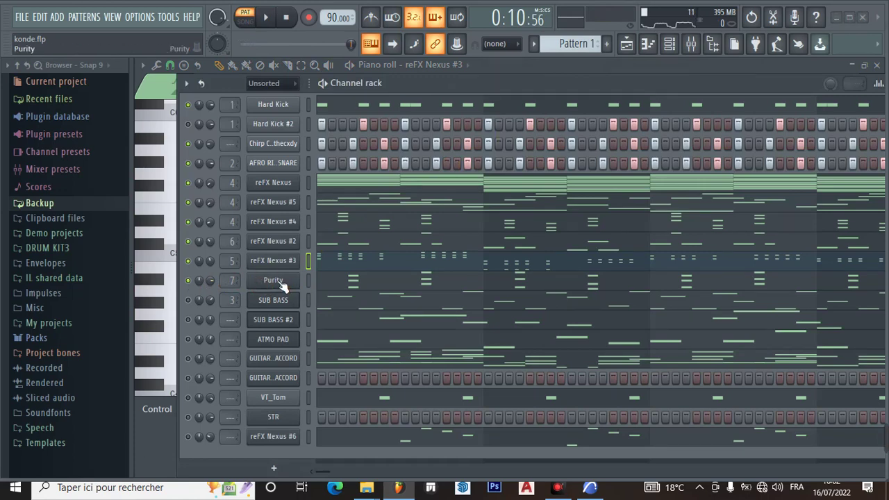
pyautogui.click(281, 283)
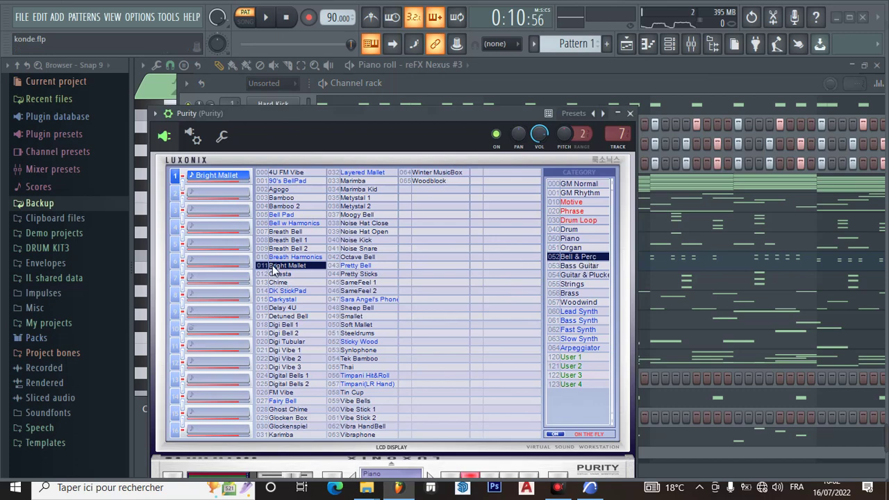
pyautogui.click(631, 114)
# - Open the Purity piano roll, play the pattern from the start while following its chords, and stop playback
pyautogui.click(352, 287)
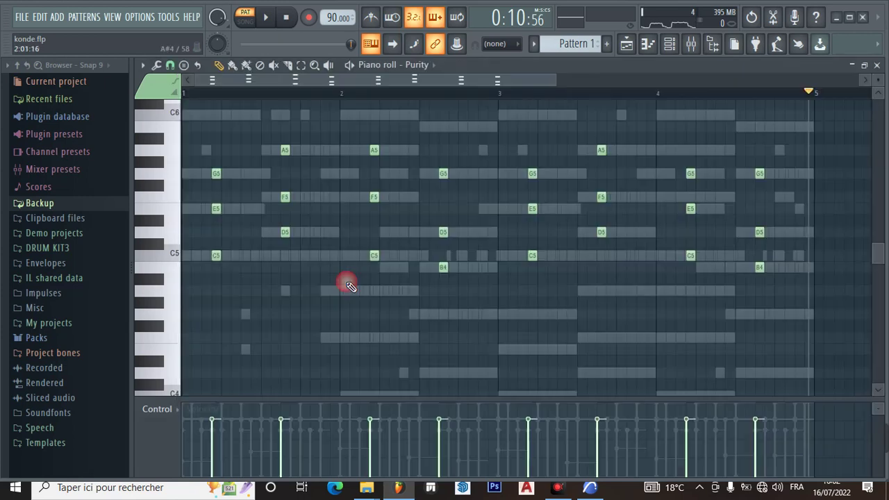
pyautogui.click(287, 18)
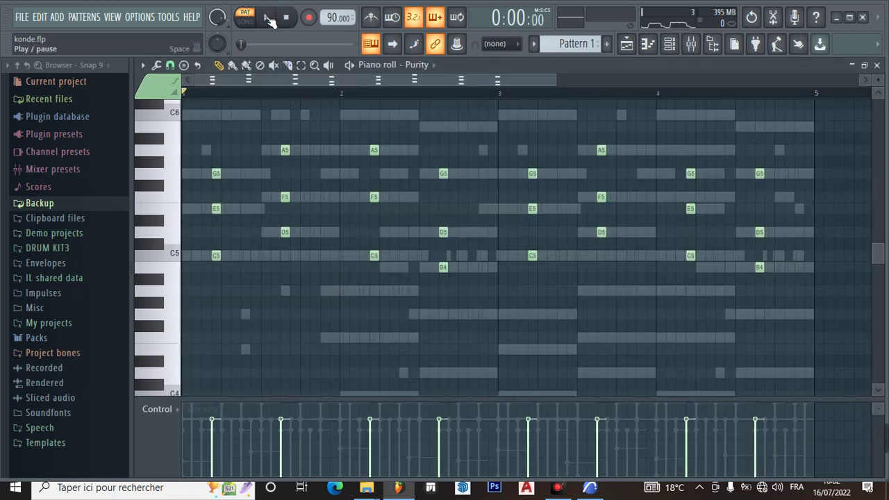
pyautogui.click(268, 19)
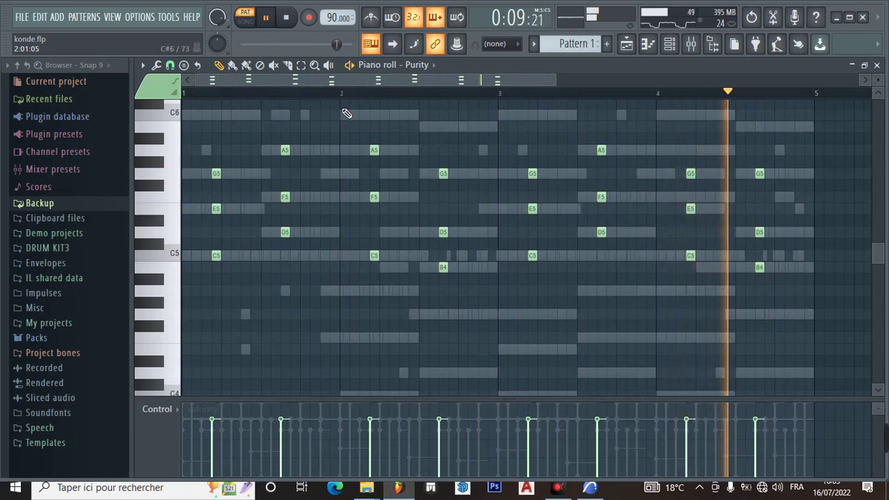
pyautogui.press('space')
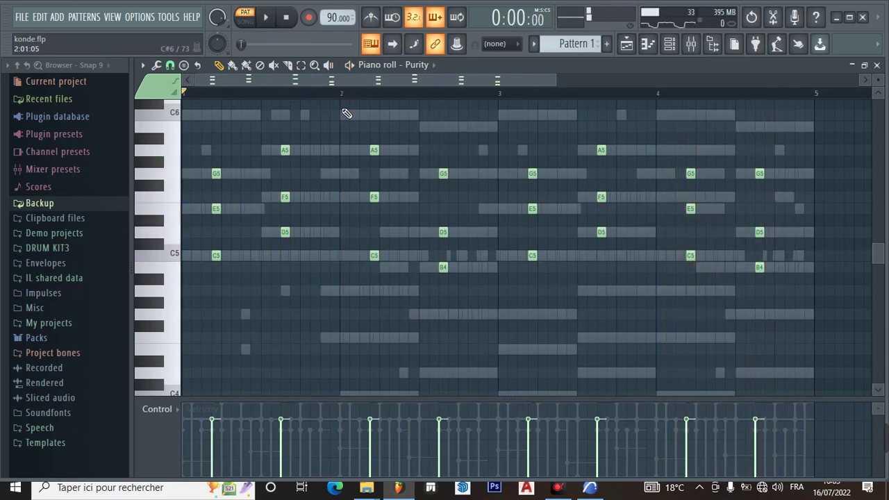
# - Unmute the SUB BASS channel in the channel rack and examine its bass notes in the piano roll
pyautogui.click(670, 44)
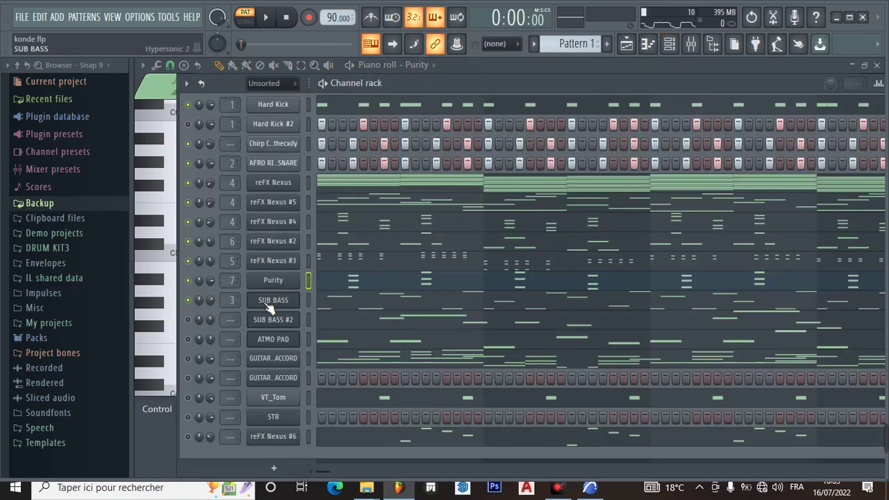
pyautogui.click(337, 306)
pyautogui.scroll(-2, 324, 121)
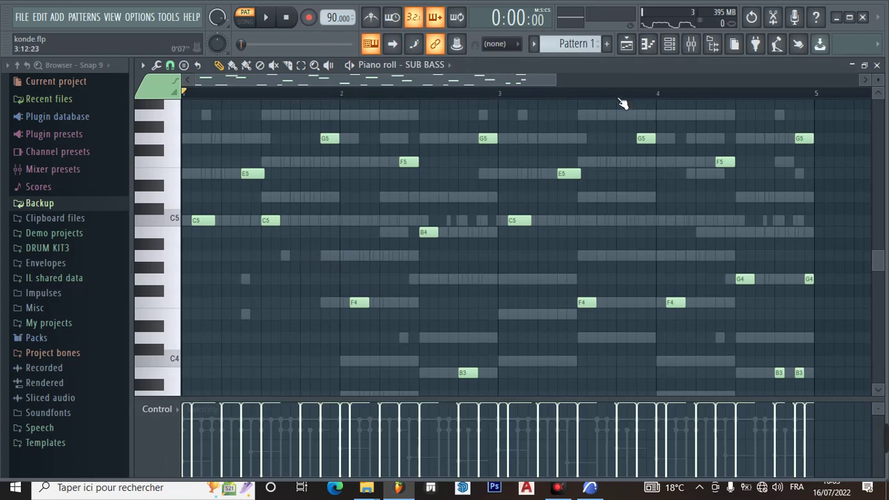
# - Check the SUB BASS plugin's loaded Hypersonic 2 patch and browse its patch categories, including the Synth Brass presets
pyautogui.click(670, 44)
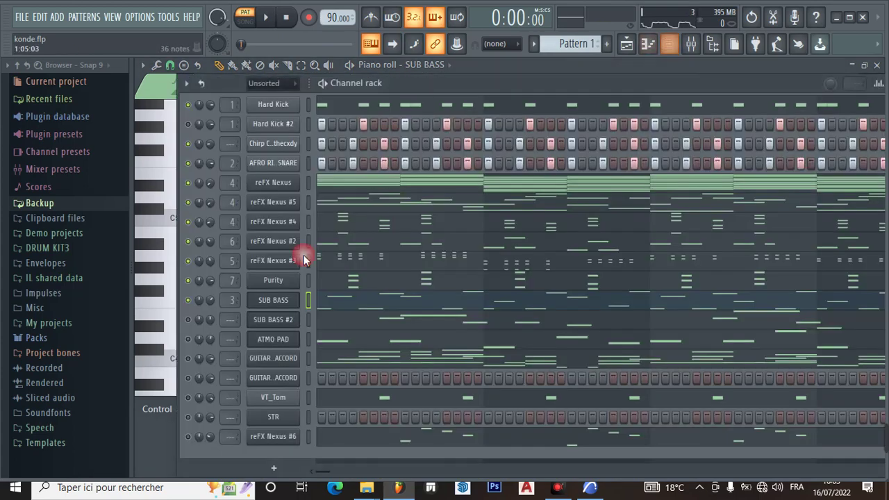
pyautogui.click(261, 304)
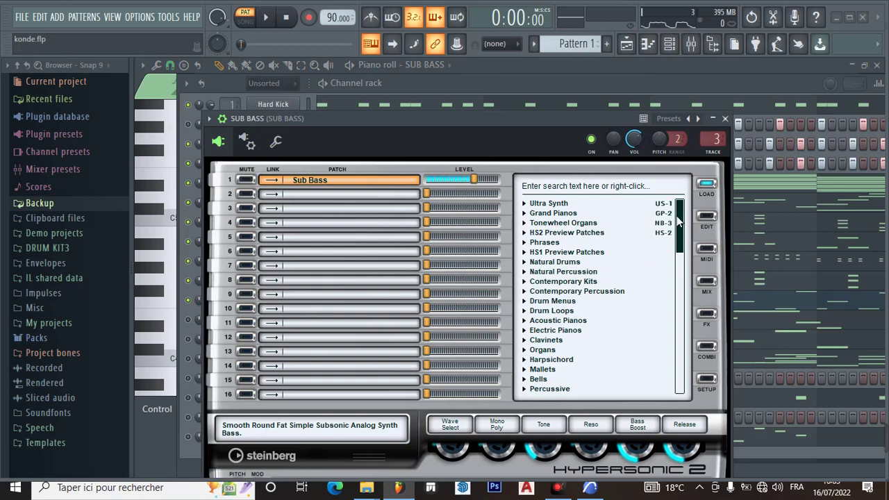
pyautogui.moveTo(681, 227); pyautogui.dragTo(684, 300)
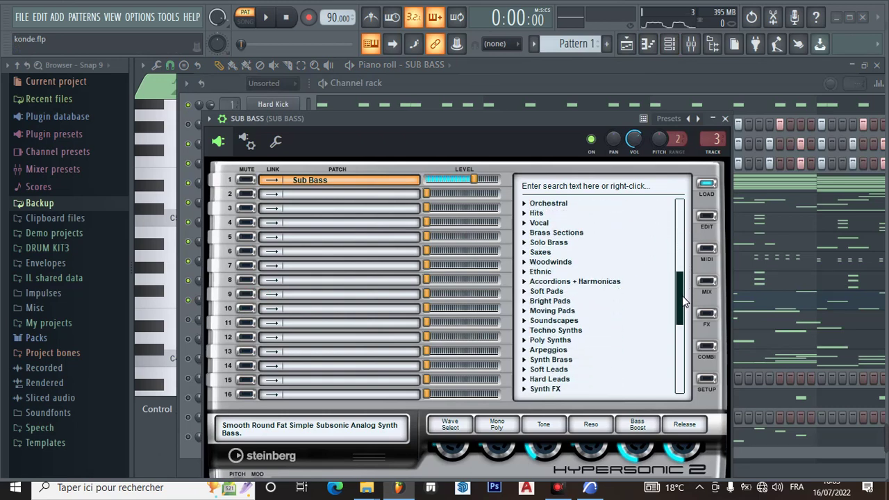
pyautogui.moveTo(683, 301)
pyautogui.mouseDown()
pyautogui.moveTo(681, 288)
pyautogui.moveTo(682, 310)
pyautogui.mouseUp()
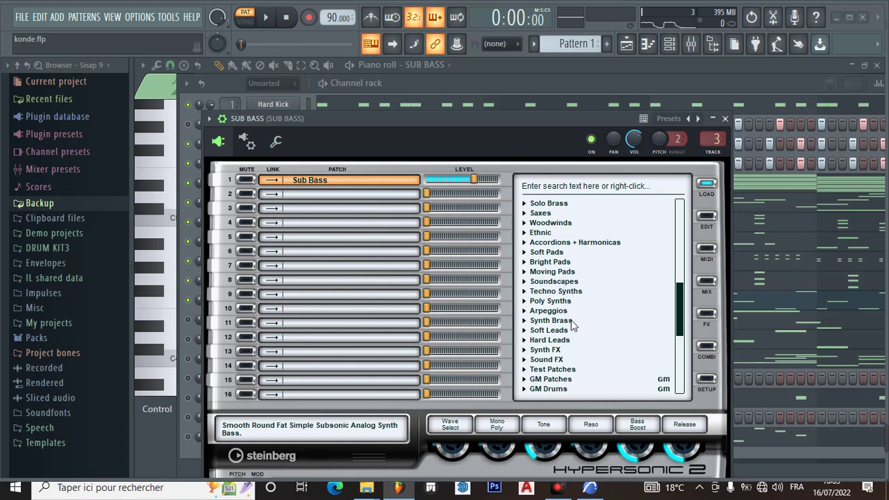
pyautogui.moveTo(679, 332)
pyautogui.mouseDown()
pyautogui.moveTo(681, 321)
pyautogui.moveTo(680, 347)
pyautogui.moveTo(681, 334)
pyautogui.mouseUp()
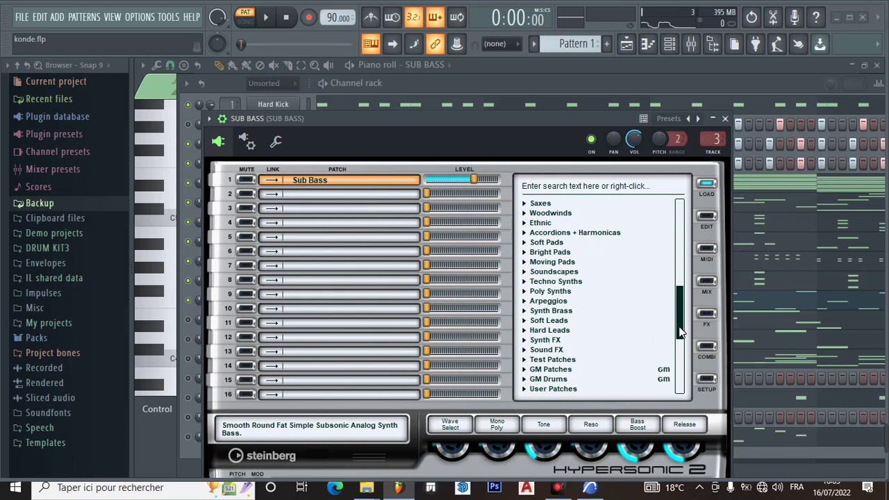
pyautogui.scroll(1, 681, 327)
pyautogui.moveTo(679, 320); pyautogui.dragTo(680, 329)
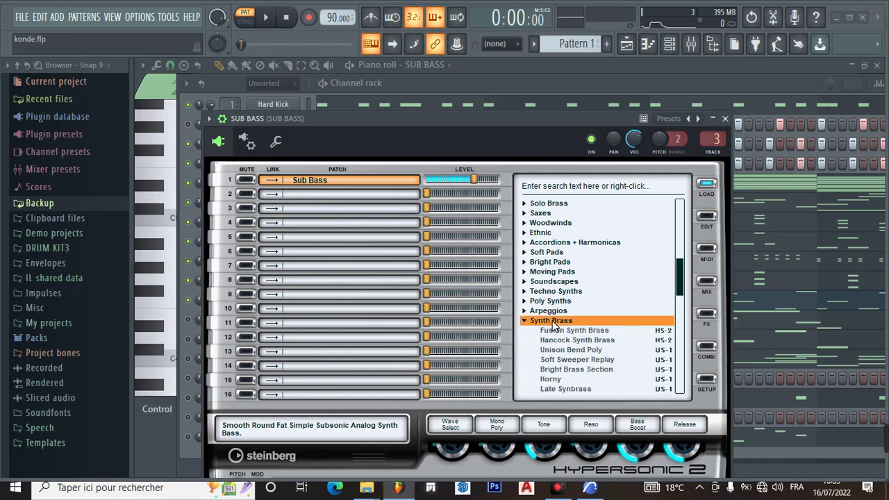
pyautogui.moveTo(682, 285); pyautogui.dragTo(672, 312)
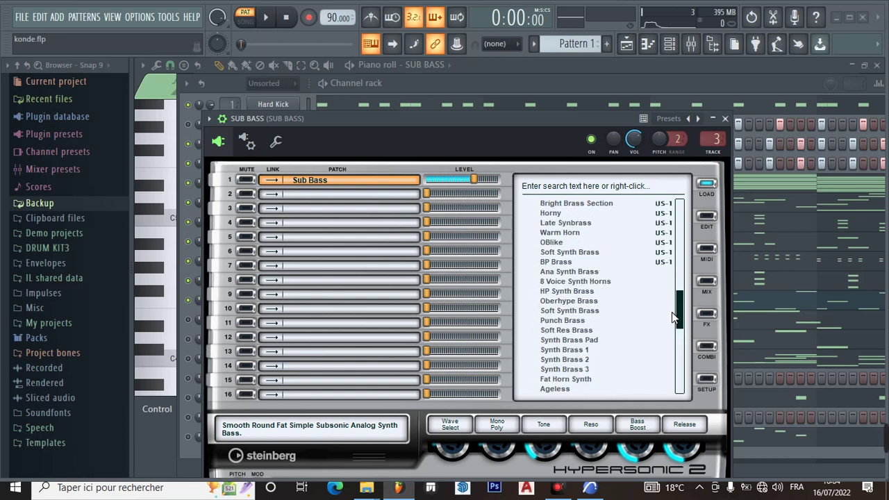
pyautogui.click(724, 119)
# - Play the pattern with the SUB BASS piano roll open, examine its high and low bass notes, and stop playback
pyautogui.click(344, 303)
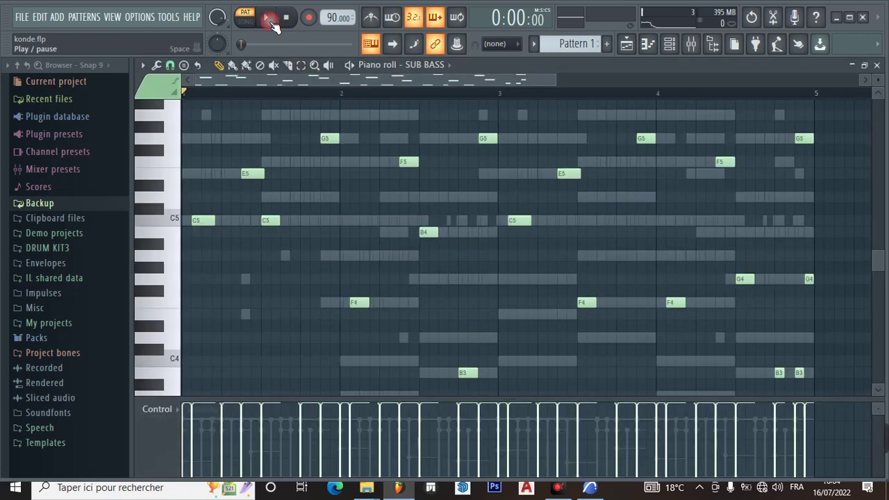
pyautogui.scroll(3, 391, 198)
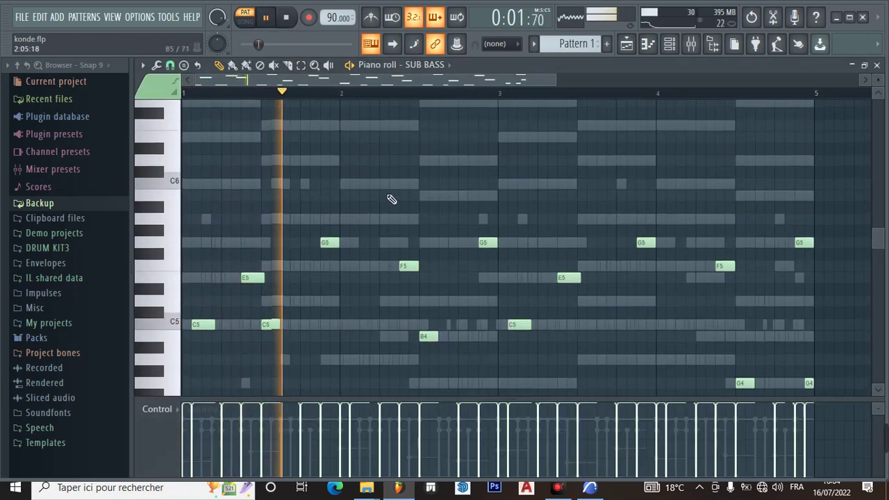
pyautogui.scroll(-2, 391, 200)
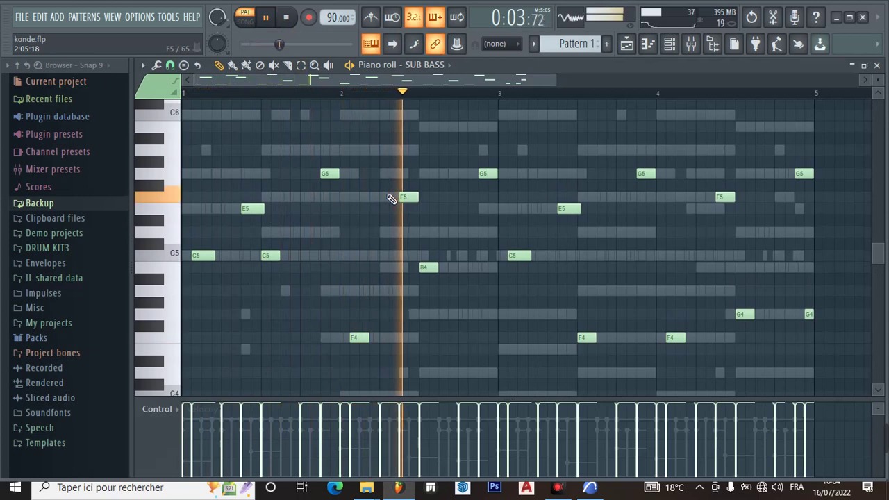
pyautogui.scroll(-3, 408, 177)
pyautogui.scroll(2, 440, 165)
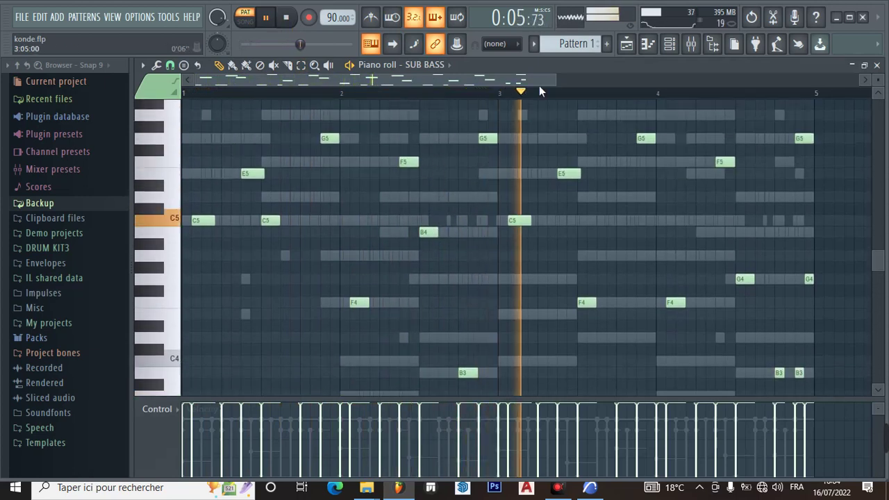
pyautogui.moveTo(564, 85); pyautogui.dragTo(665, 113)
pyautogui.scroll(-4, 589, 167)
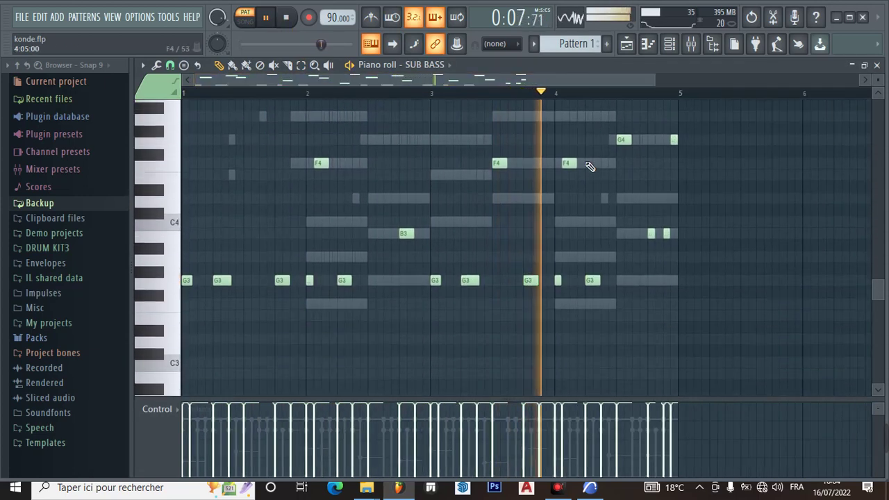
pyautogui.scroll(3, 589, 167)
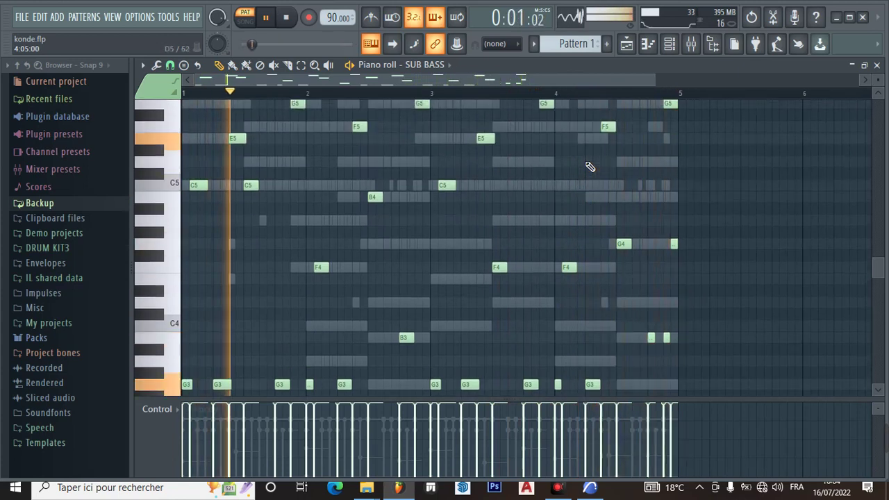
pyautogui.scroll(1, 589, 167)
pyautogui.scroll(1, 590, 167)
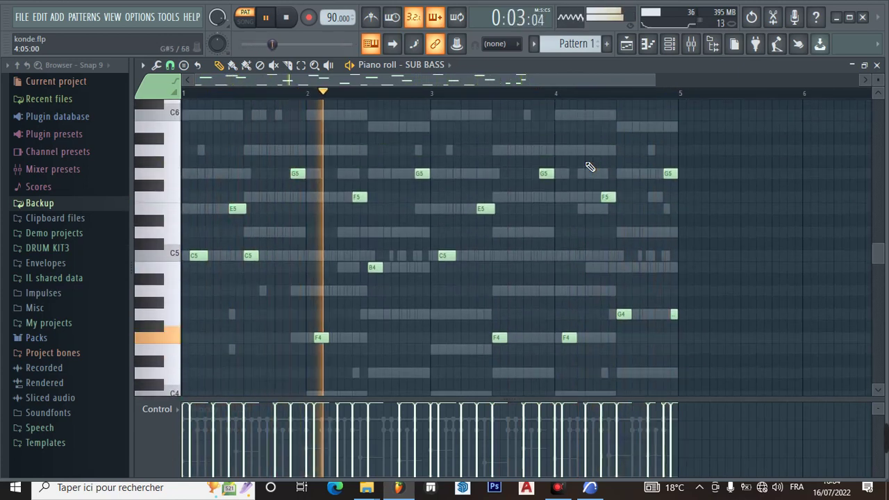
pyautogui.scroll(-1, 589, 166)
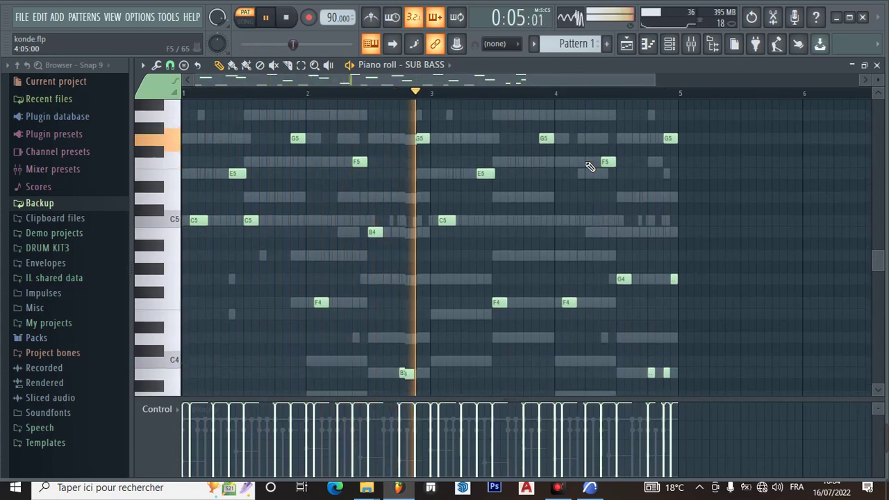
pyautogui.scroll(-3, 589, 167)
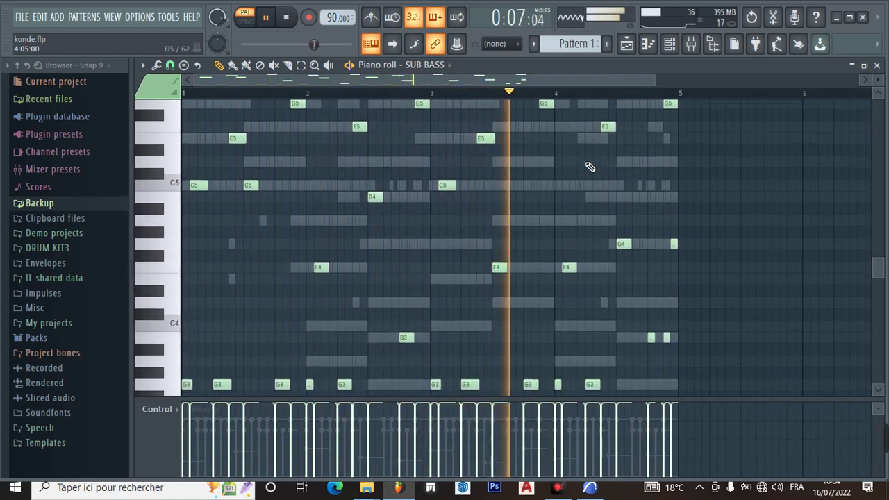
pyautogui.scroll(3, 589, 167)
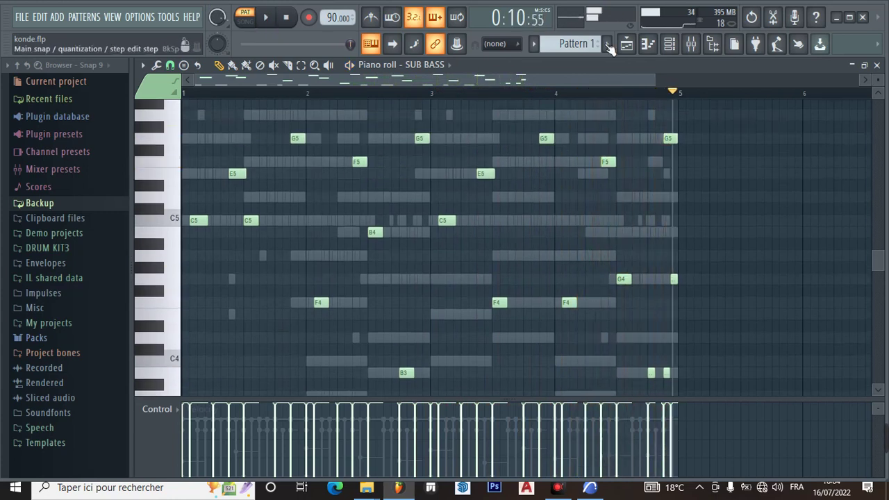
# - Mute SUB BASS and unmute SUB BASS #2 in its place, and play the pattern with the SUB BASS #2 piano roll open
pyautogui.click(671, 46)
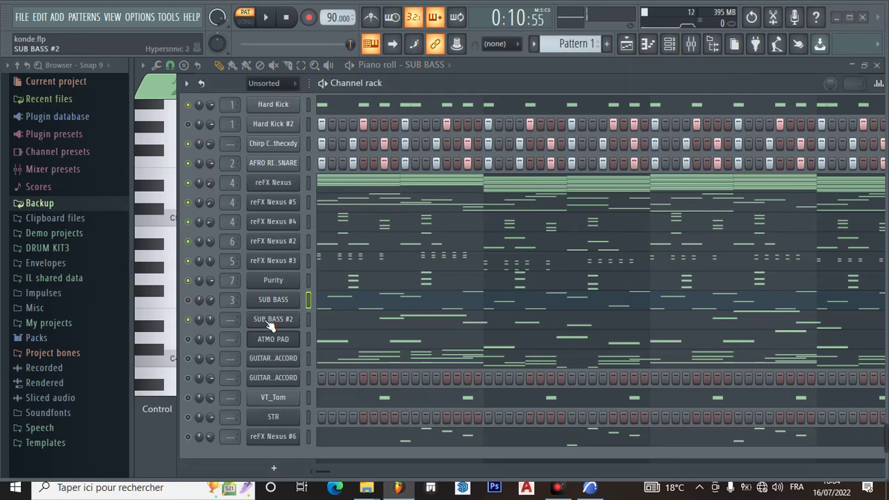
pyautogui.click(327, 324)
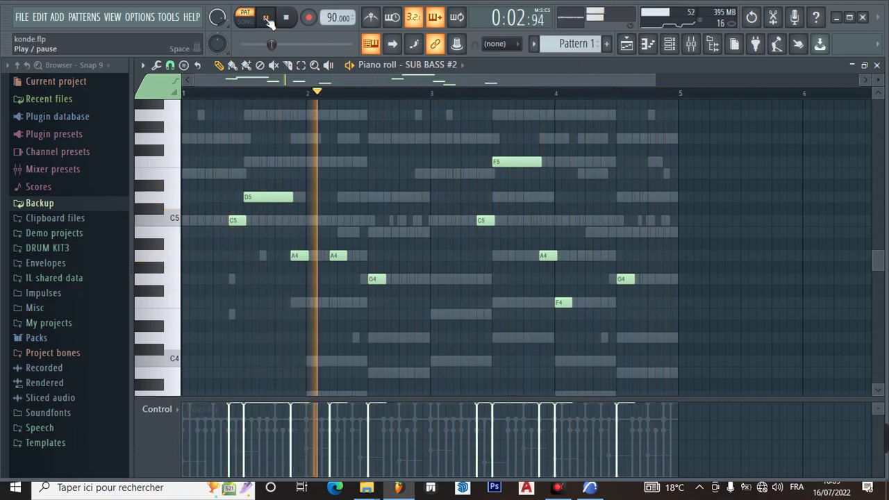
# - Unmute the ATMO PAD channel, check its FLEX preset, and audition the pattern with its piano roll open
pyautogui.click(670, 44)
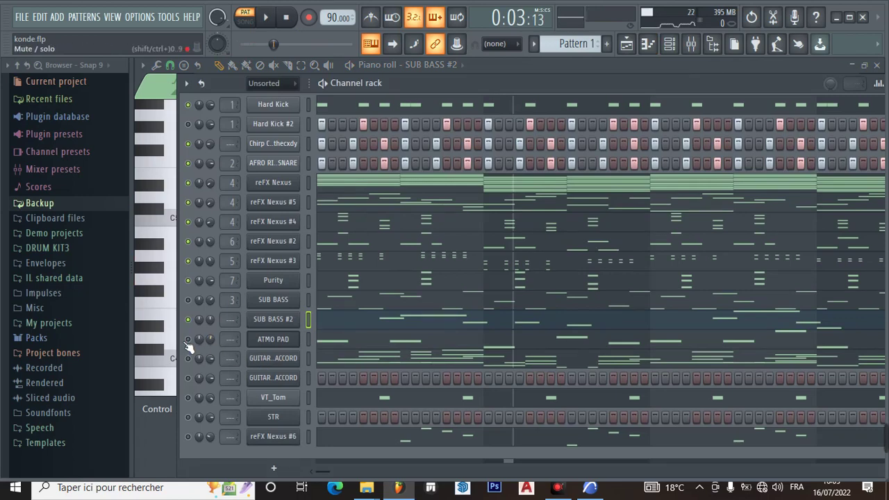
pyautogui.click(271, 342)
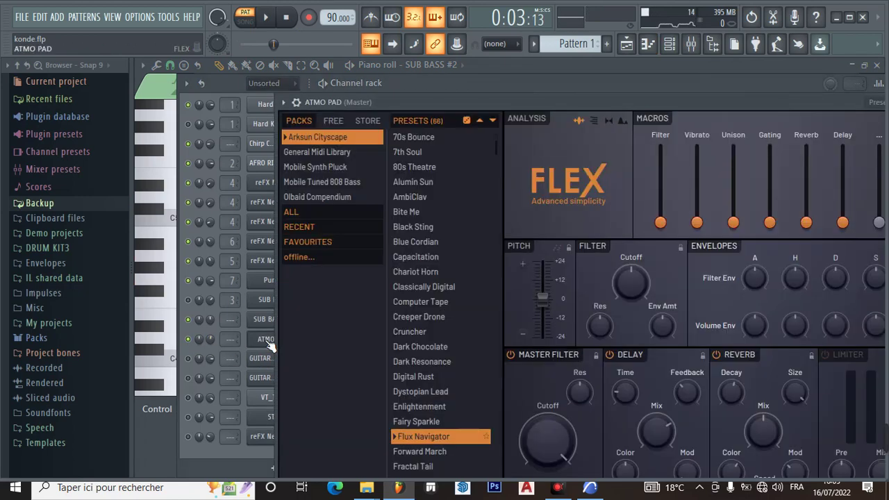
pyautogui.moveTo(511, 102); pyautogui.dragTo(431, 67)
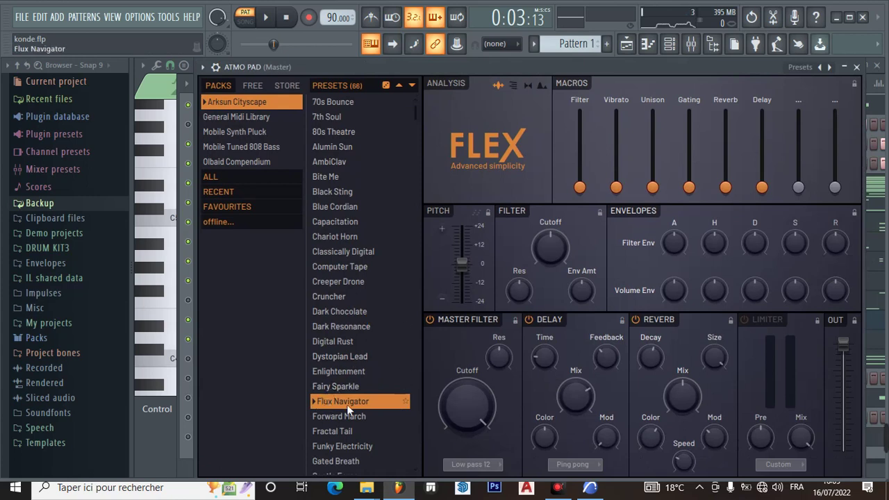
pyautogui.click(858, 67)
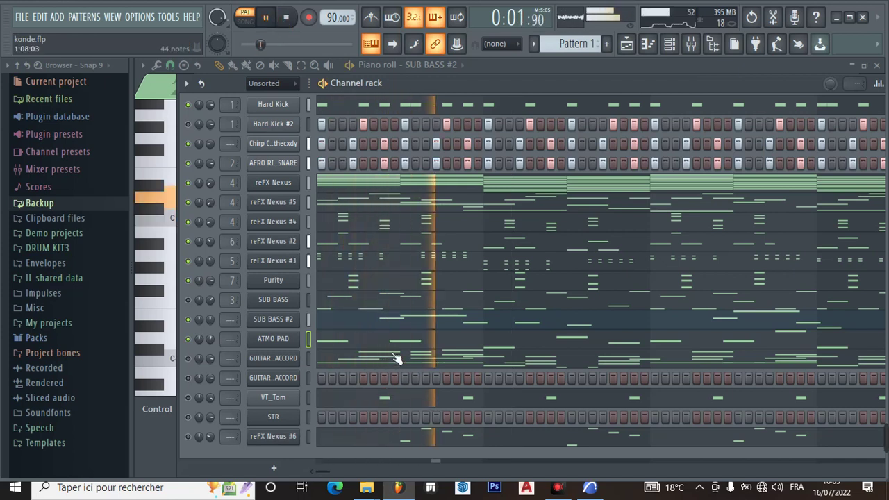
pyautogui.click(391, 344)
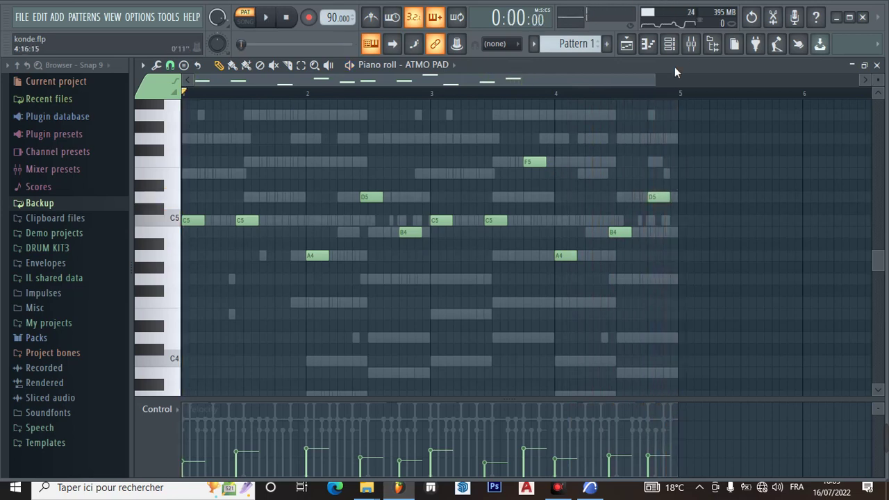
# - Unmute the GUITARD3 ACCORD channel and check which Xpand!2 patch is loaded in its plugin window
pyautogui.click(673, 43)
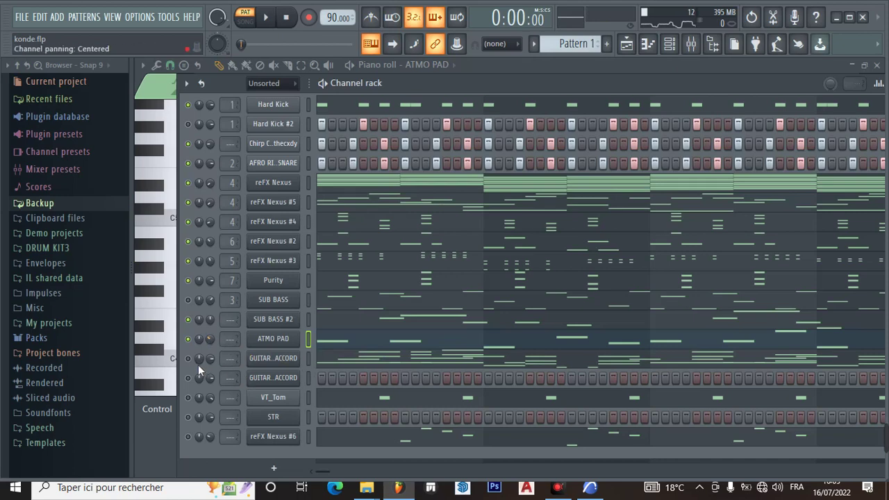
pyautogui.click(281, 358)
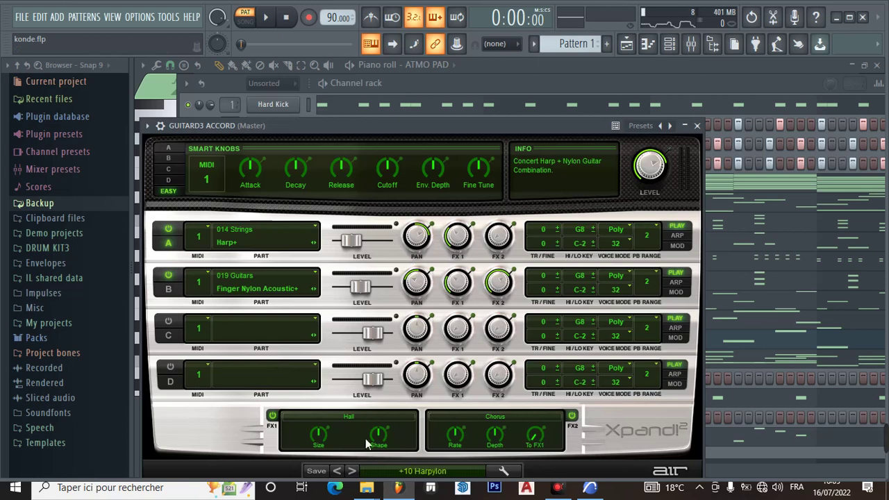
pyautogui.click(697, 126)
# - Open the GUITARD3 ACCORD piano roll, play the pattern while following its notes, and stop playback
pyautogui.click(462, 364)
pyautogui.scroll(4, 452, 332)
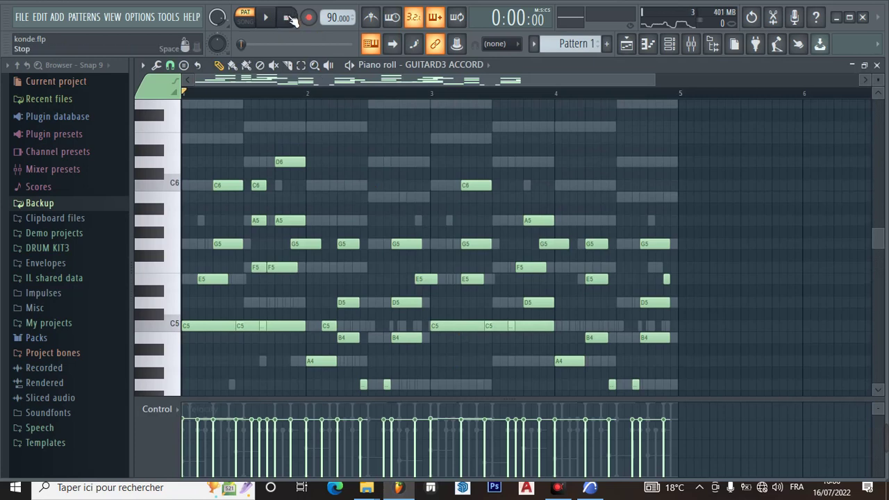
pyautogui.scroll(-3, 353, 153)
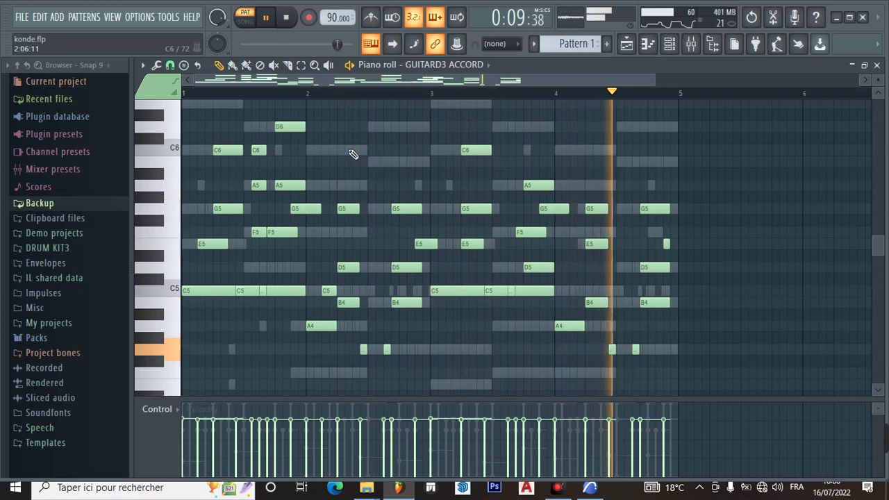
pyautogui.click(267, 18)
# - Unmute the second guitar, VT_Tom, STR and reFX Nexus #6 channels, and play the pattern with the VT_Tom piano roll open
pyautogui.click(670, 44)
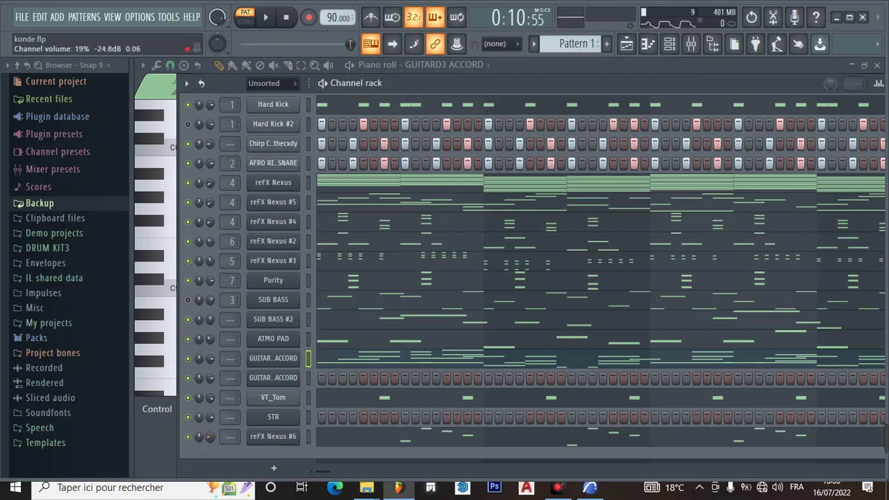
pyautogui.click(346, 401)
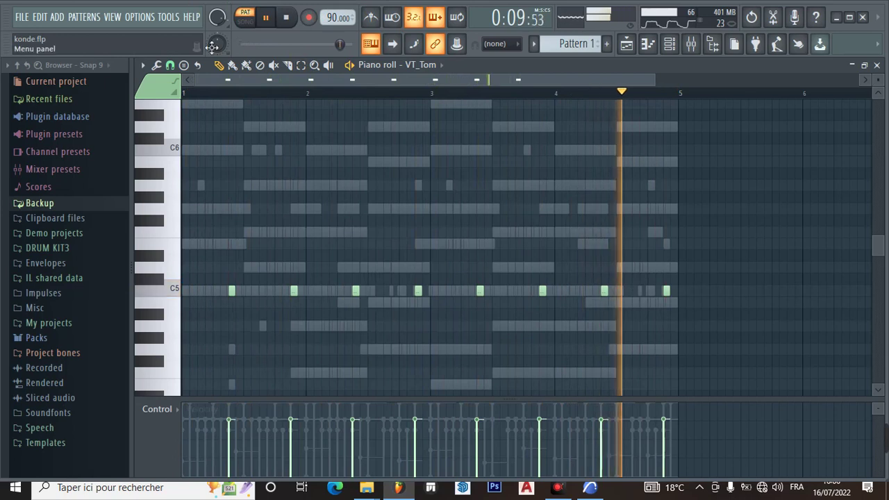
pyautogui.press('space')
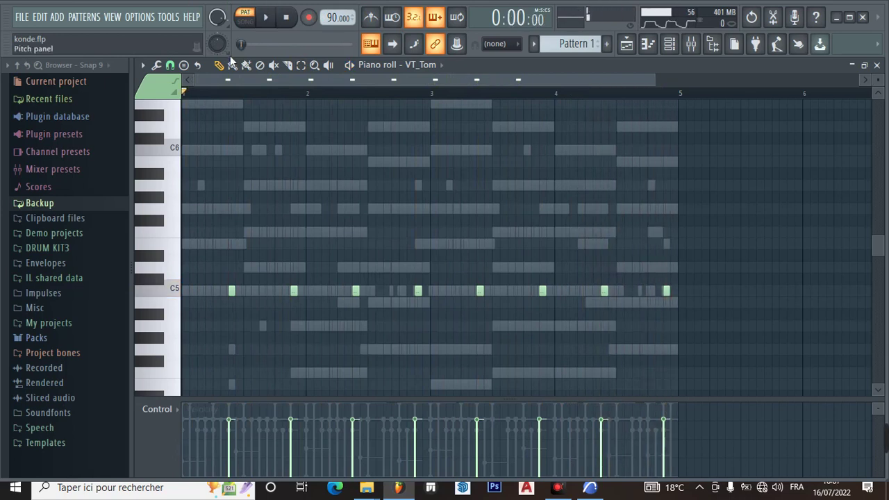
# - Check the preset loaded in reFX Nexus #6 and play the pattern from the start with its piano roll open
pyautogui.click(669, 46)
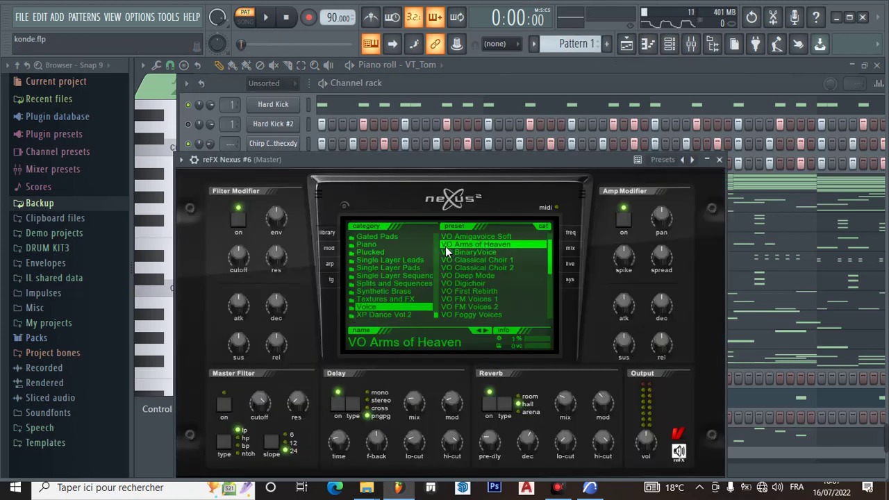
pyautogui.click(719, 160)
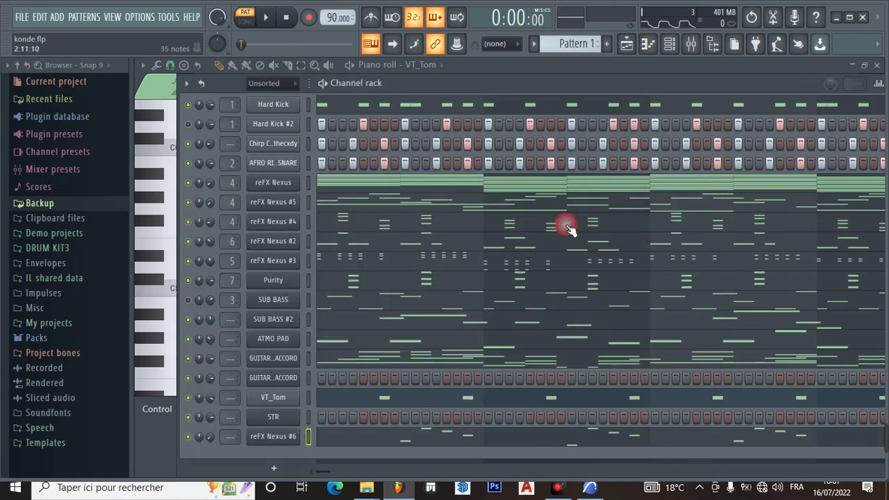
pyautogui.click(436, 437)
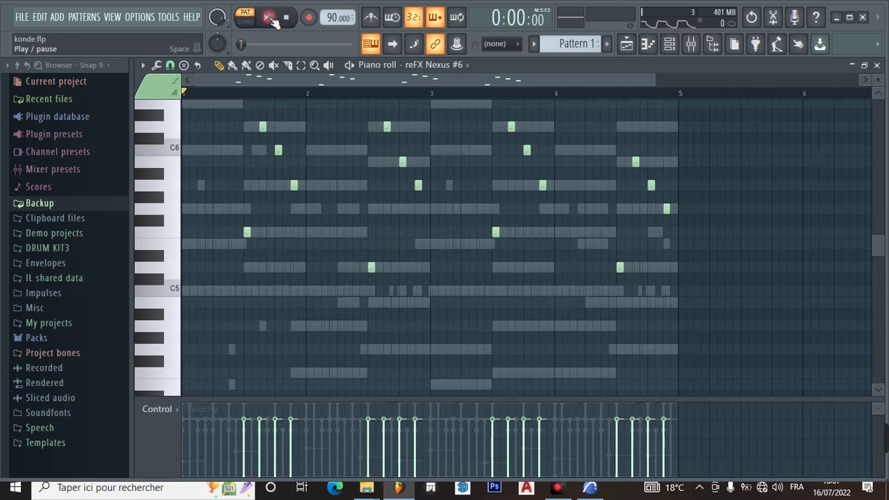
pyautogui.click(276, 18)
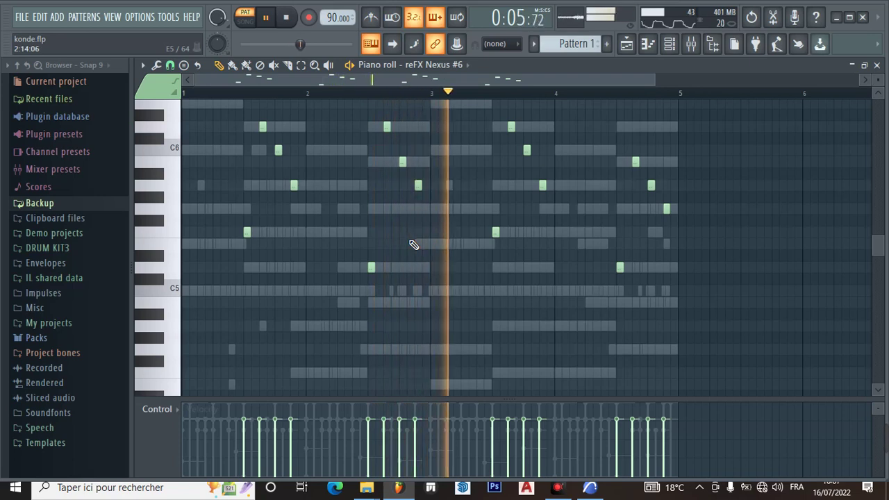
# - Pause playback and open the channel rack to look over all channels from Hard Kick to reFX Nexus #6
pyautogui.click(267, 17)
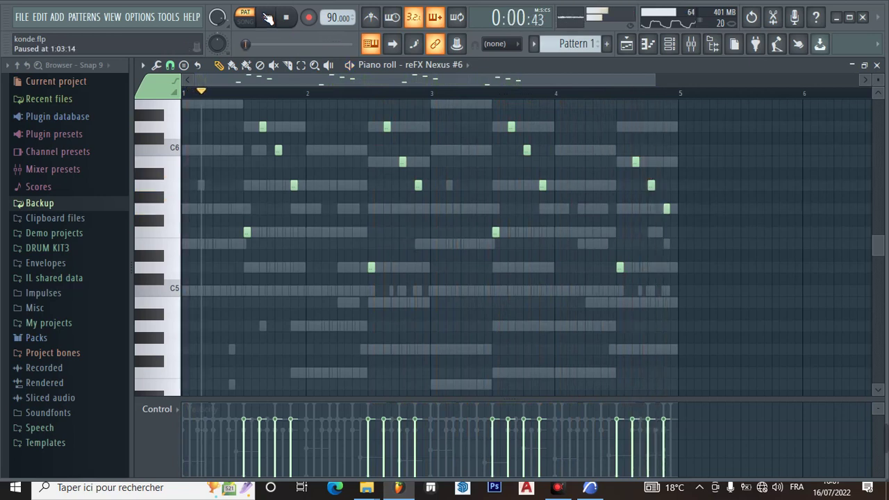
pyautogui.click(670, 46)
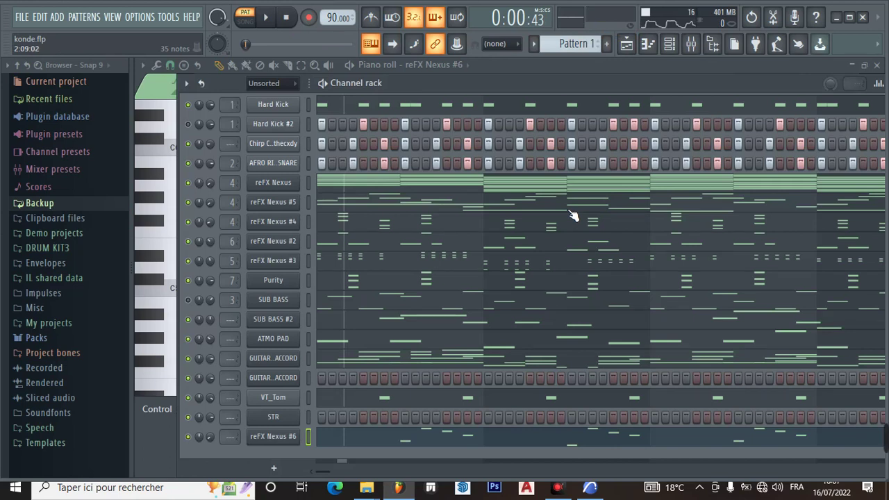
pyautogui.scroll(1, 521, 260)
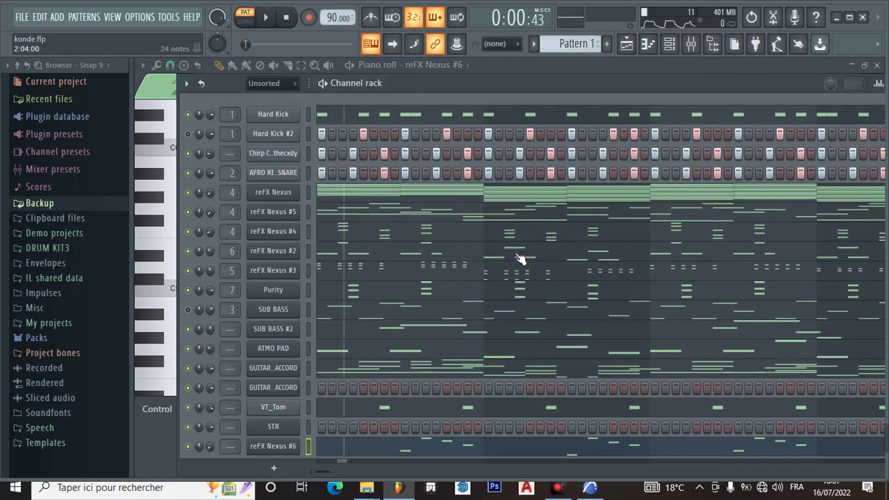
pyautogui.scroll(-1, 526, 275)
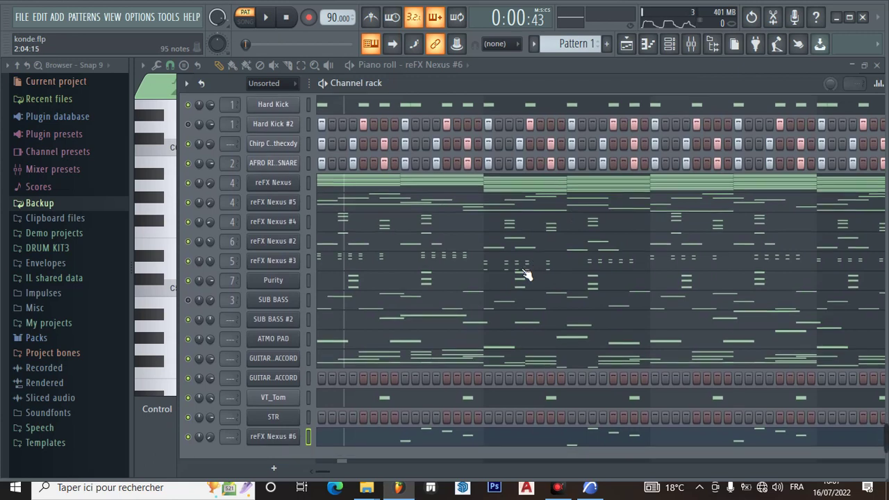
pyautogui.scroll(1, 526, 275)
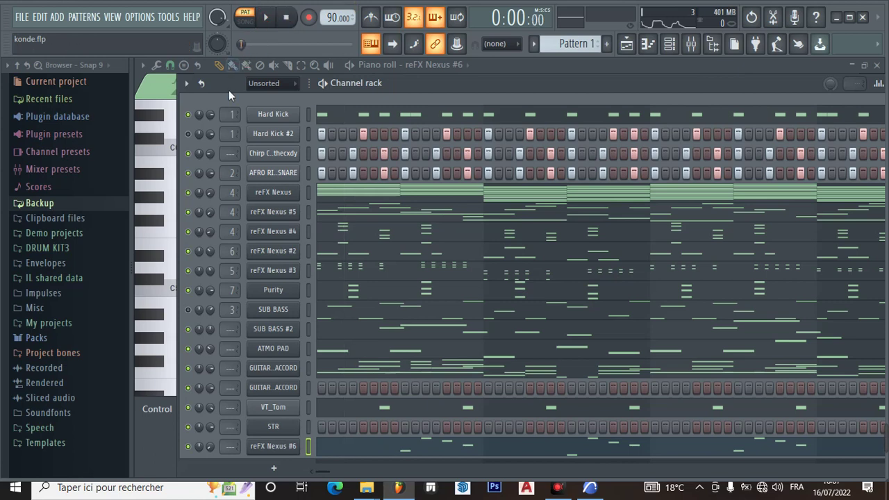
# - Play the pattern from the start while muting SUB BASS #2 and Hard Kick and unmuting SUB BASS and Hard Kick #2, and pause playback
pyautogui.click(267, 25)
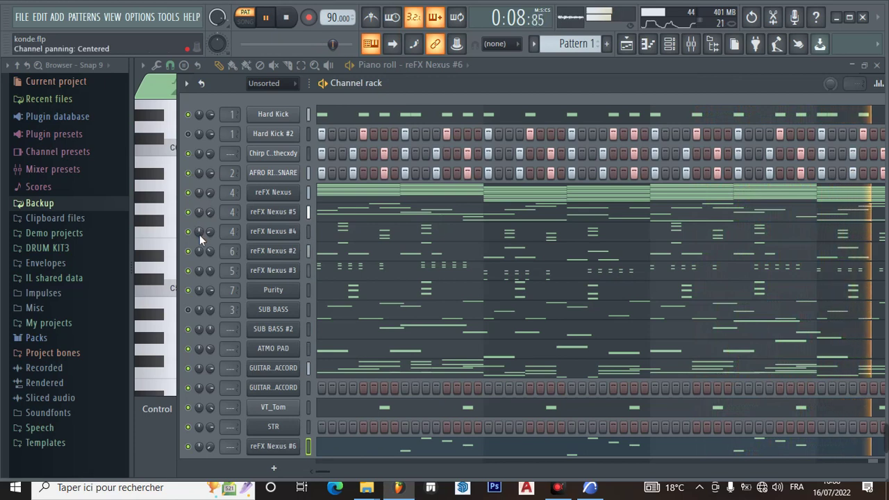
pyautogui.click(187, 329)
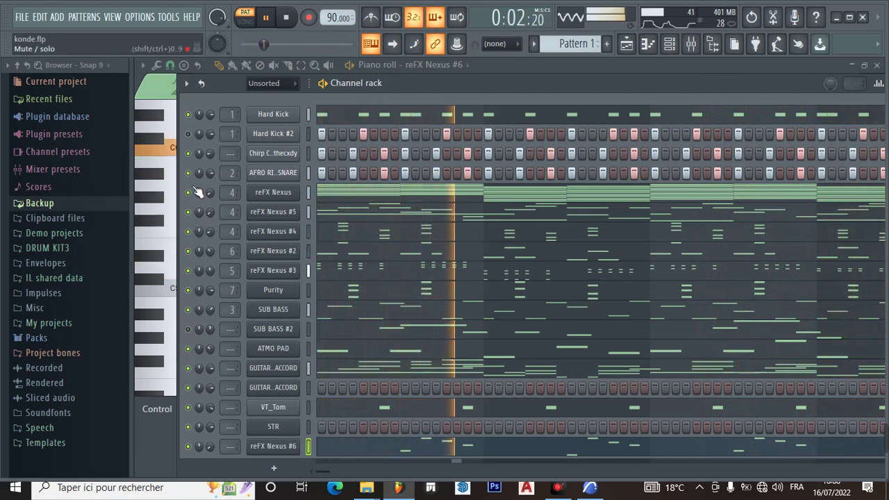
pyautogui.click(187, 135)
pyautogui.click(187, 115)
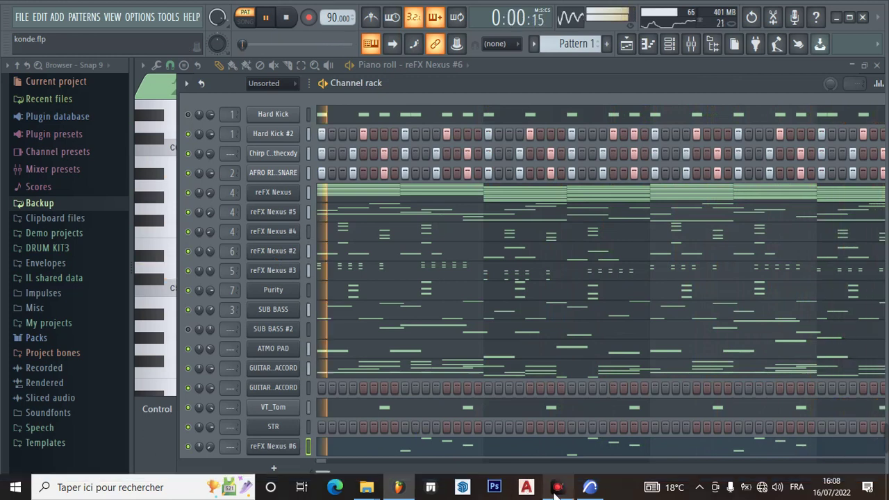
pyautogui.click(268, 21)
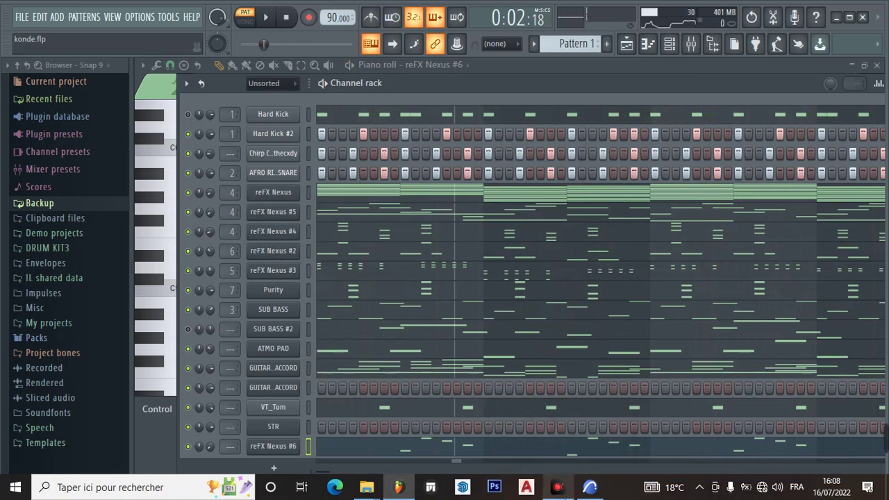